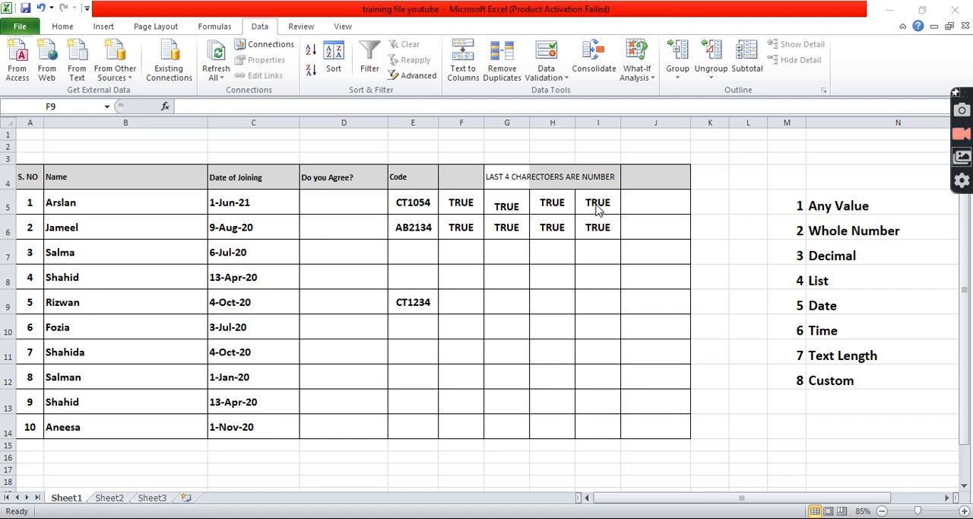
# Review the eight data validation types listed in M5:N12, from Any Value to Custom, alongside the related table cells.
pyautogui.click(515, 194)
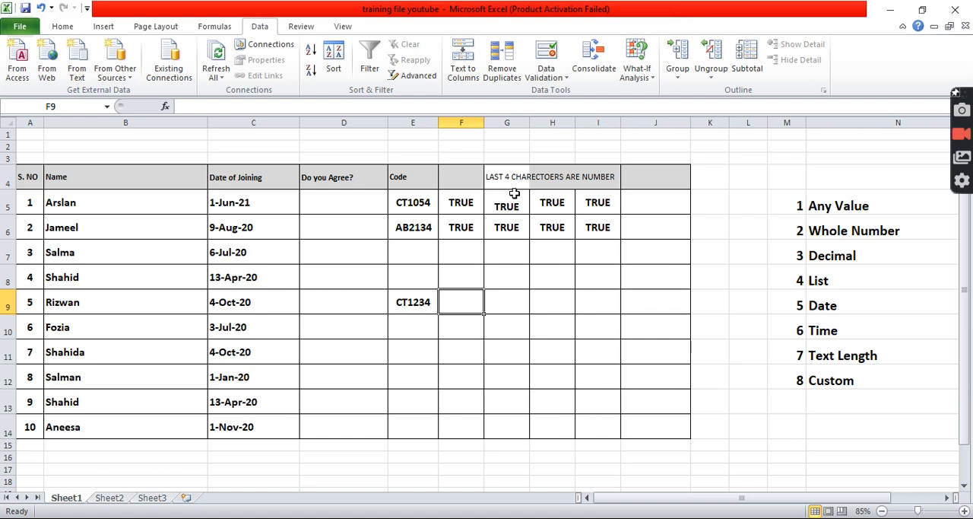
pyautogui.click(558, 235)
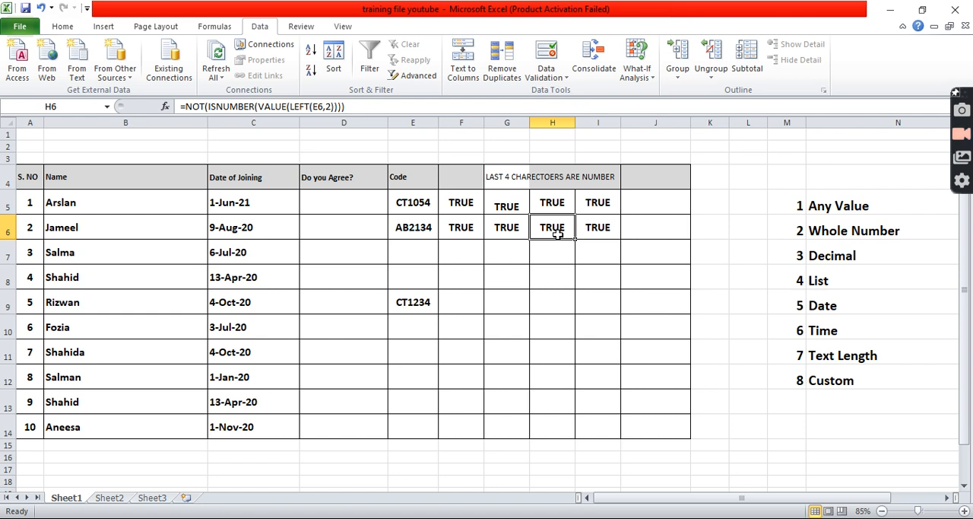
pyautogui.moveTo(797, 206); pyautogui.dragTo(835, 368)
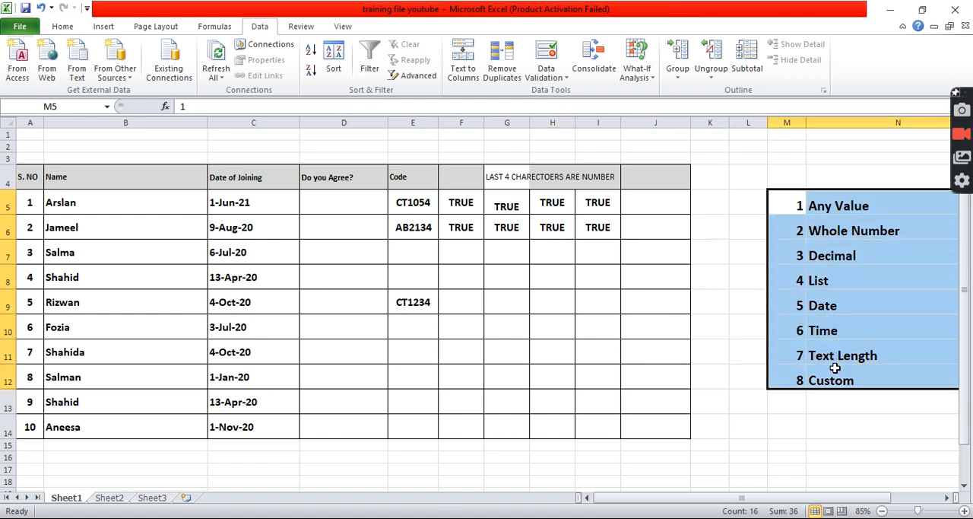
pyautogui.click(848, 218)
pyautogui.click(844, 207)
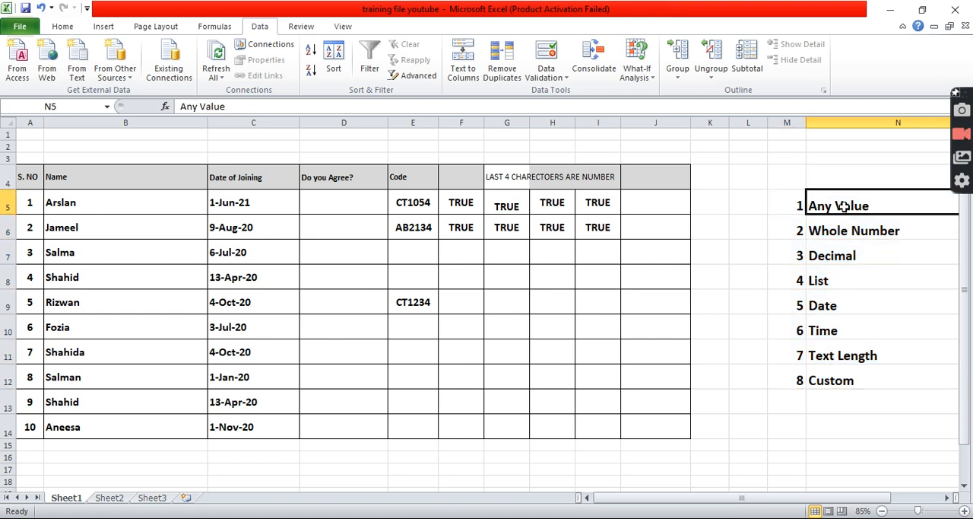
pyautogui.click(844, 235)
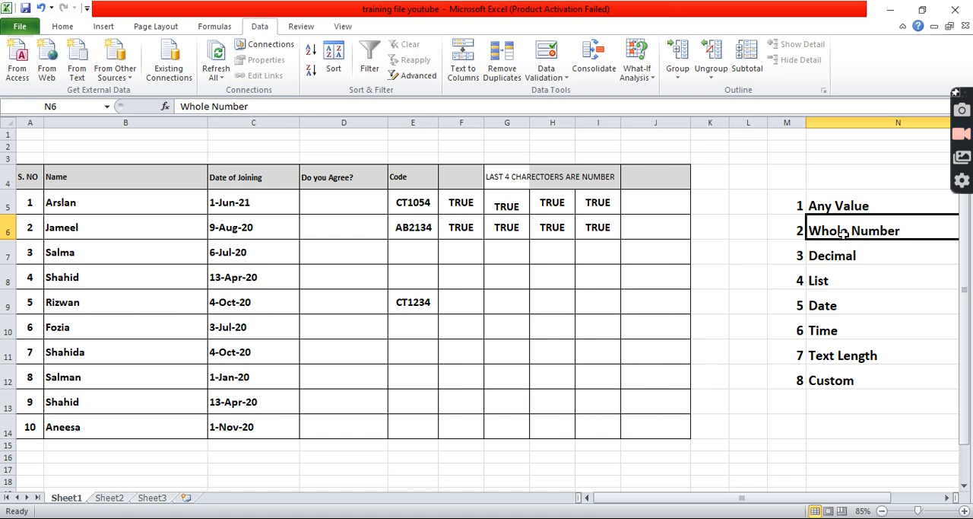
pyautogui.click(842, 254)
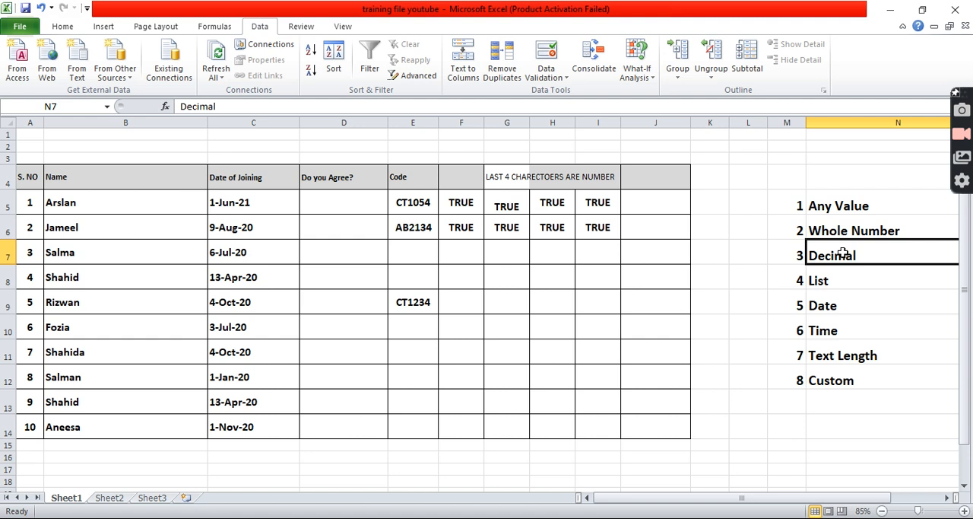
pyautogui.click(829, 281)
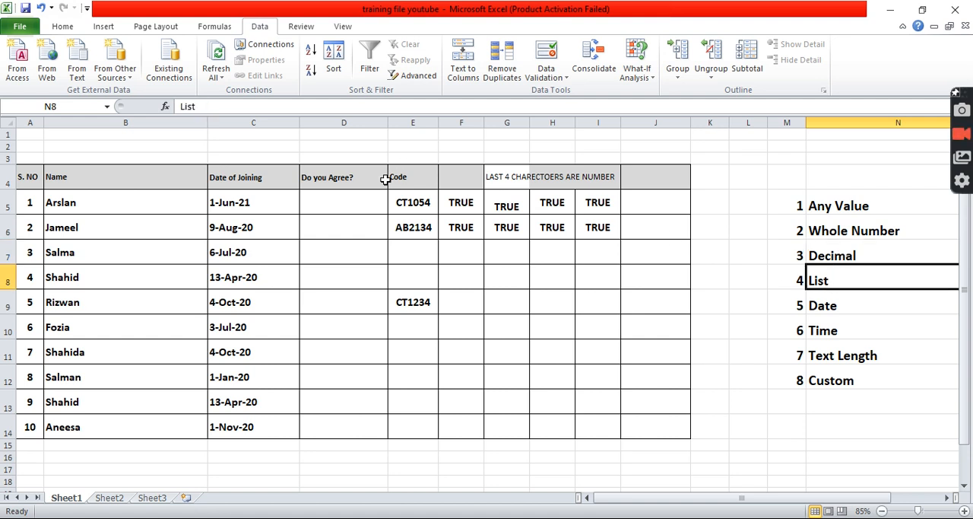
pyautogui.click(366, 192)
pyautogui.click(365, 198)
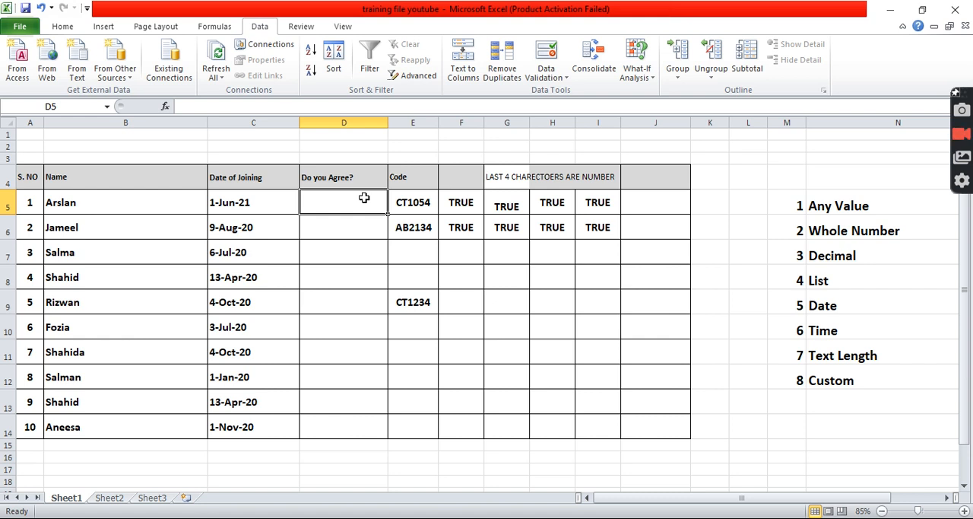
pyautogui.click(862, 308)
pyautogui.click(859, 332)
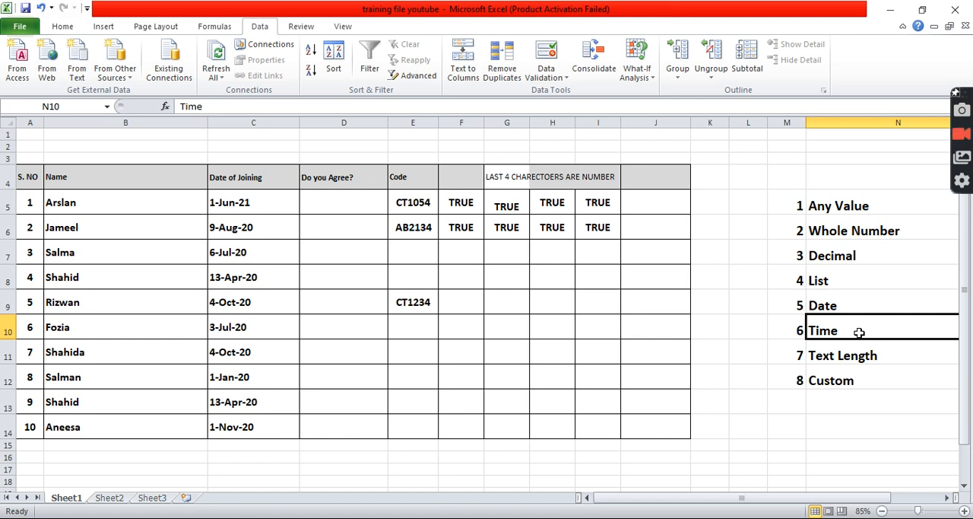
pyautogui.press('Down')
pyautogui.press('Left')
pyautogui.press('Left')
pyautogui.press('Left')
pyautogui.press('Left')
pyautogui.press('Left')
pyautogui.press('Left')
pyautogui.press('Left')
pyautogui.press('Left')
pyautogui.press('Left')
pyautogui.press('Left')
pyautogui.press('Left')
pyautogui.press('Left')
pyautogui.press('Left')
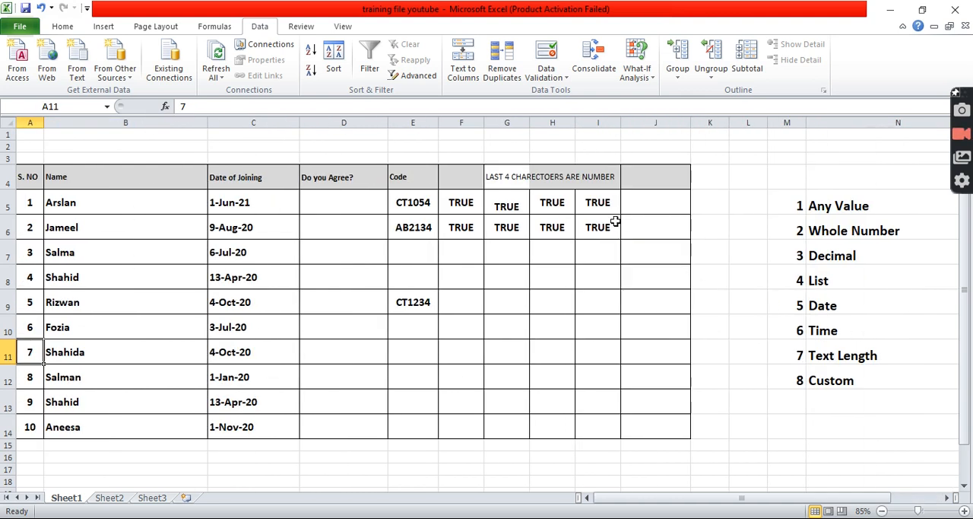
pyautogui.click(111, 198)
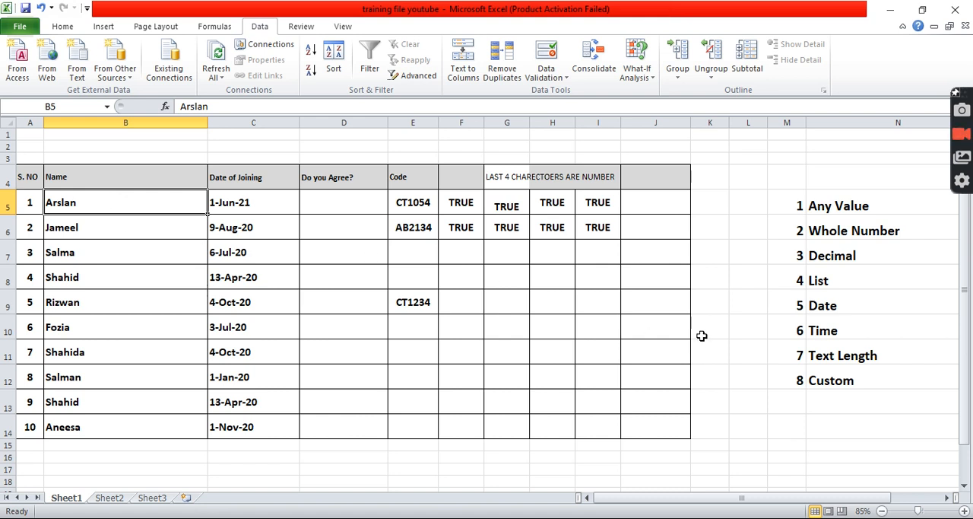
pyautogui.click(823, 371)
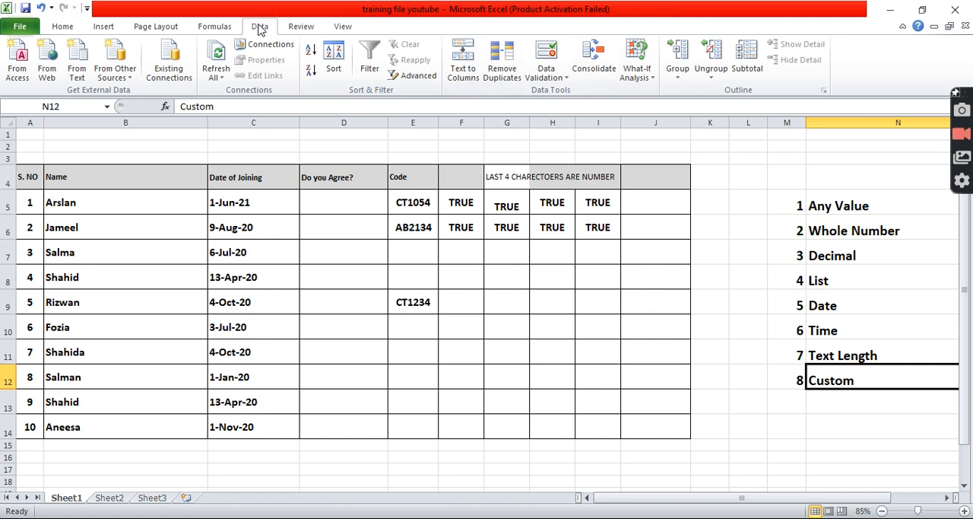
# Inspect the Custom criteria and its formula setting in Data Validation for cell N12, leaving without applying anything.
pyautogui.click(559, 76)
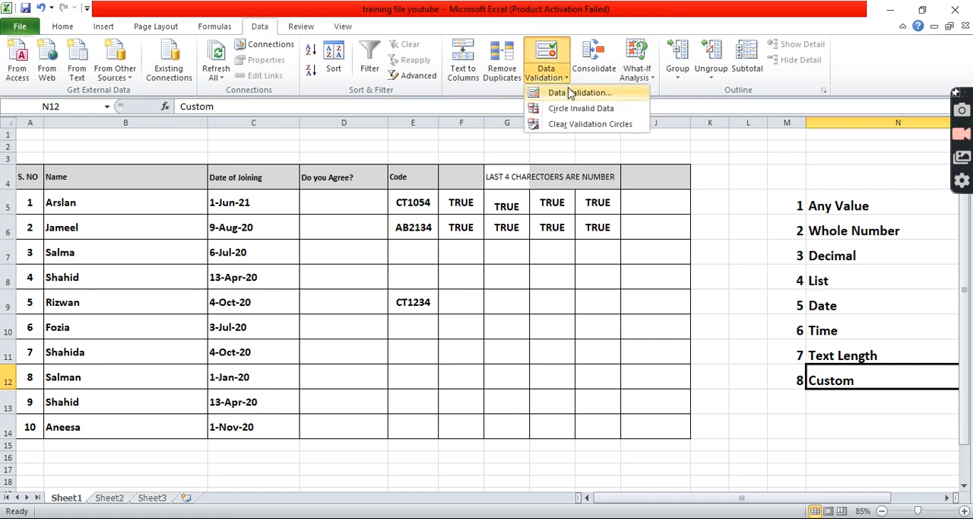
pyautogui.click(570, 92)
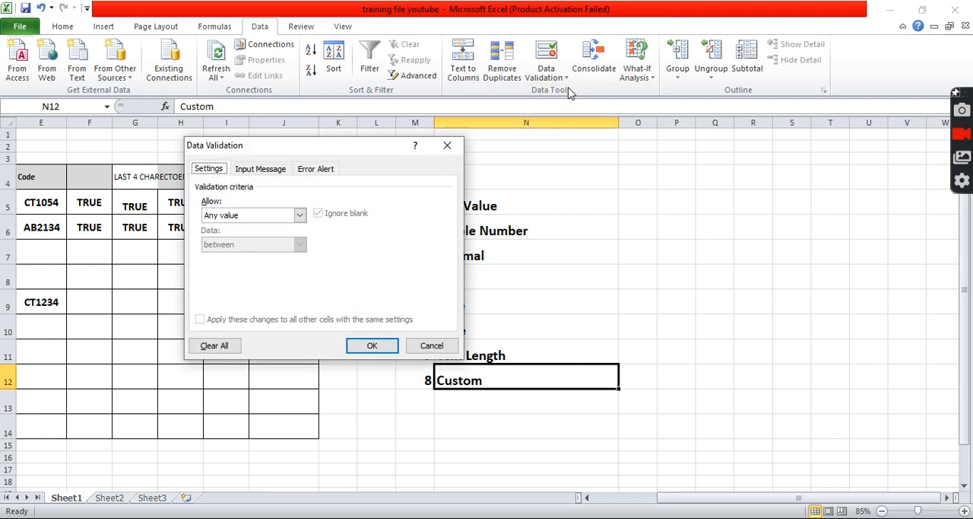
pyautogui.click(257, 215)
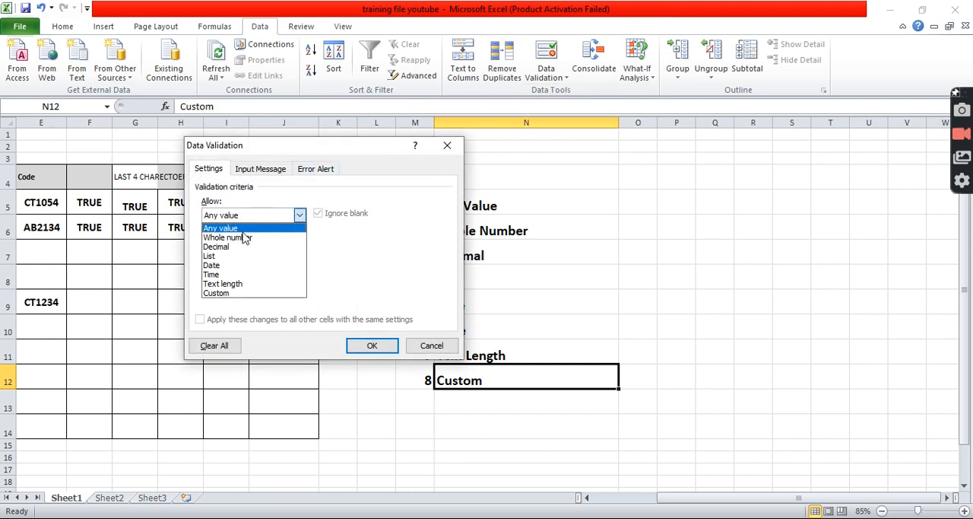
pyautogui.click(236, 295)
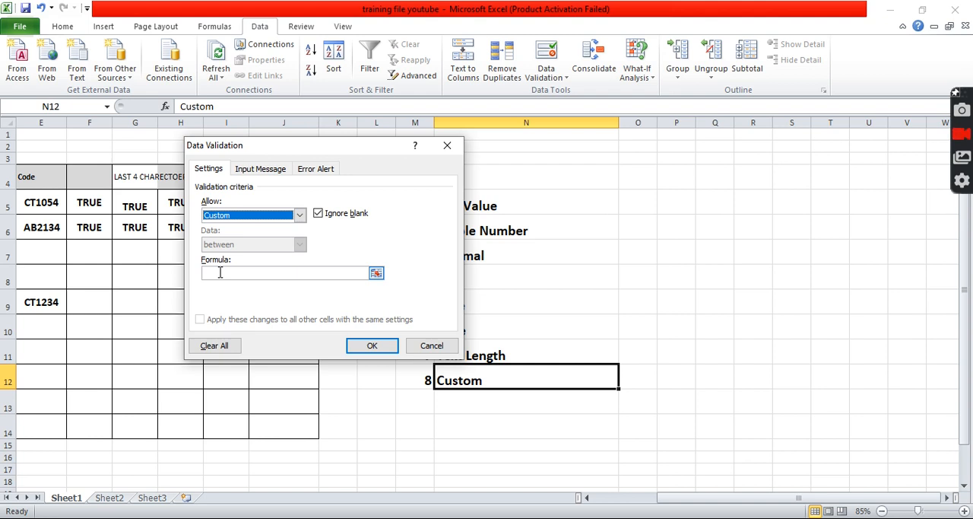
pyautogui.click(432, 346)
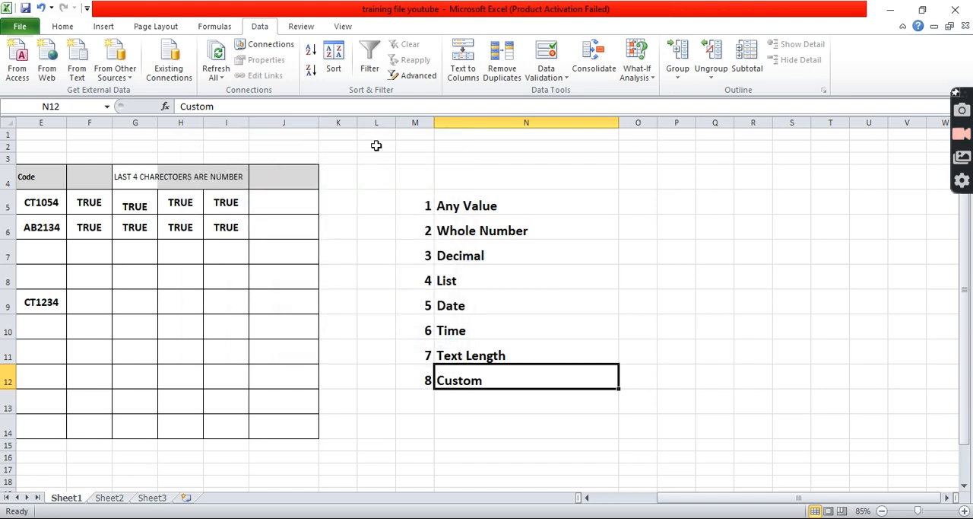
# Examine the validation type list once more and compare the format of the Code entries in E5, E6 and E9.
pyautogui.moveTo(413, 205); pyautogui.dragTo(499, 370)
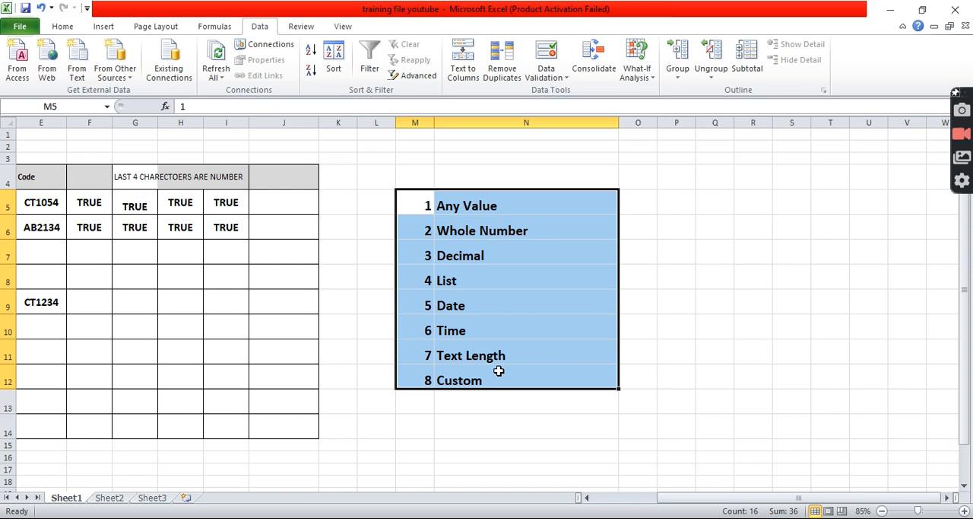
pyautogui.moveTo(673, 495); pyautogui.dragTo(608, 500)
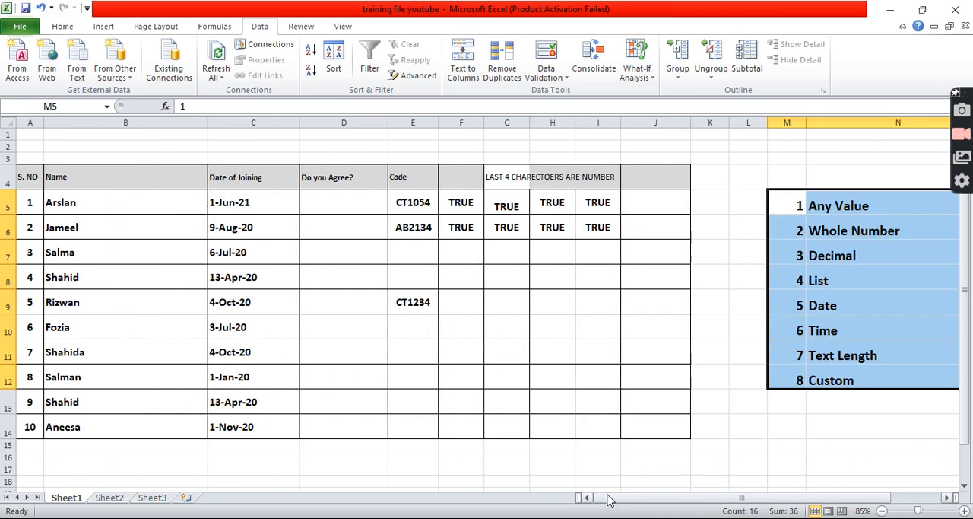
pyautogui.click(328, 229)
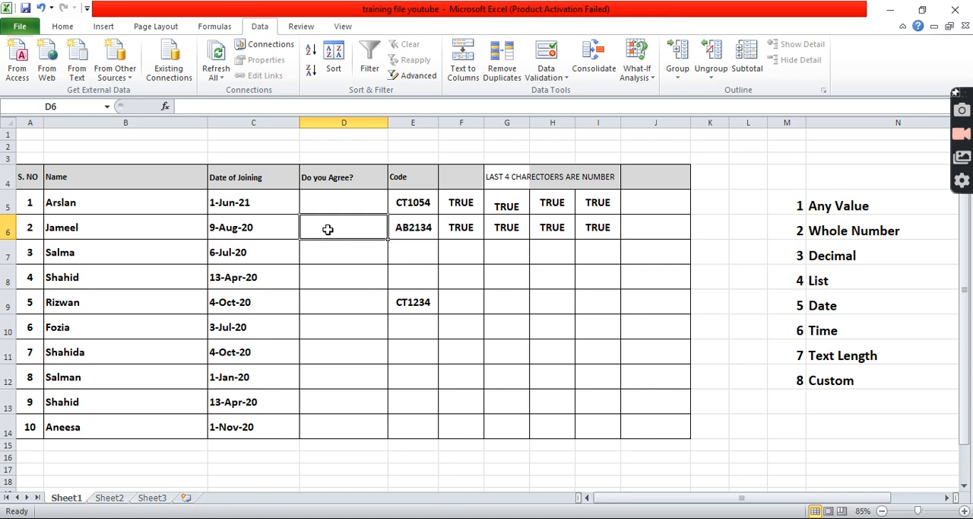
pyautogui.click(426, 201)
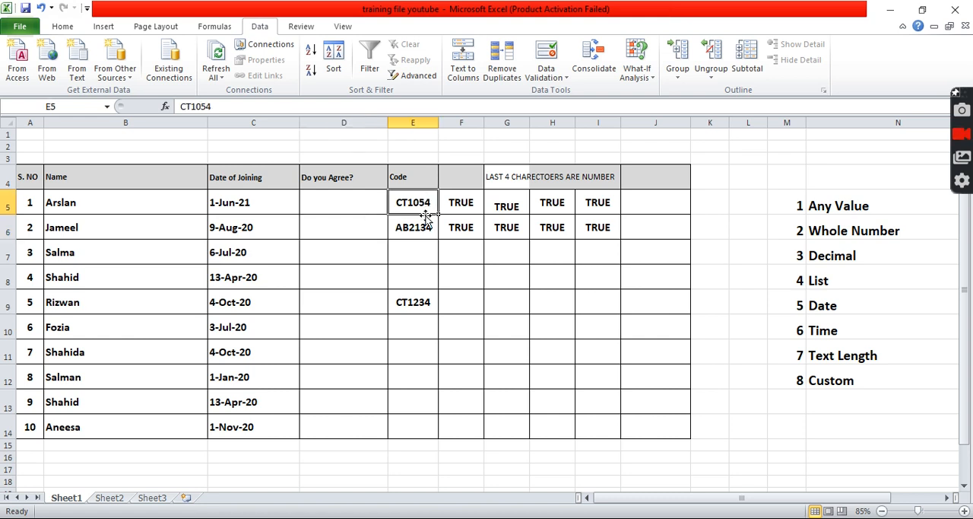
pyautogui.click(426, 231)
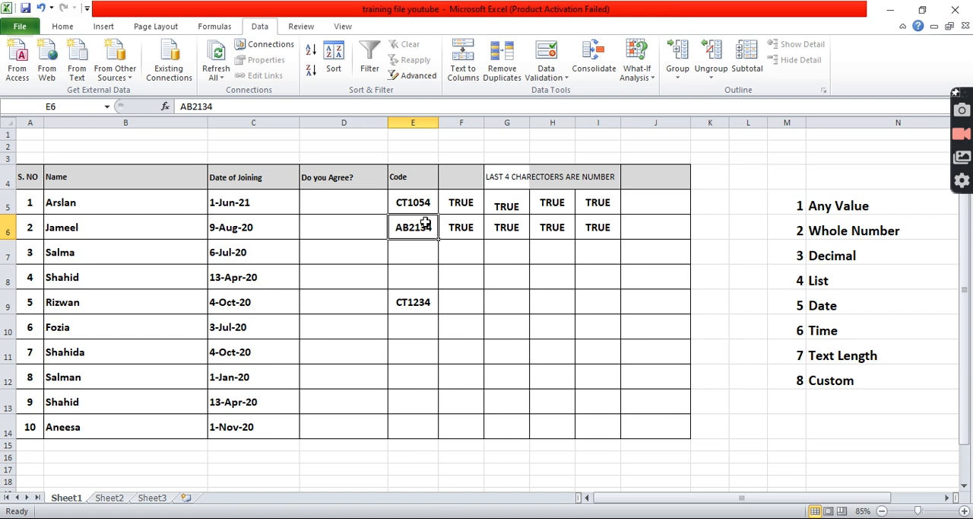
pyautogui.click(422, 201)
pyautogui.click(421, 231)
pyautogui.click(419, 210)
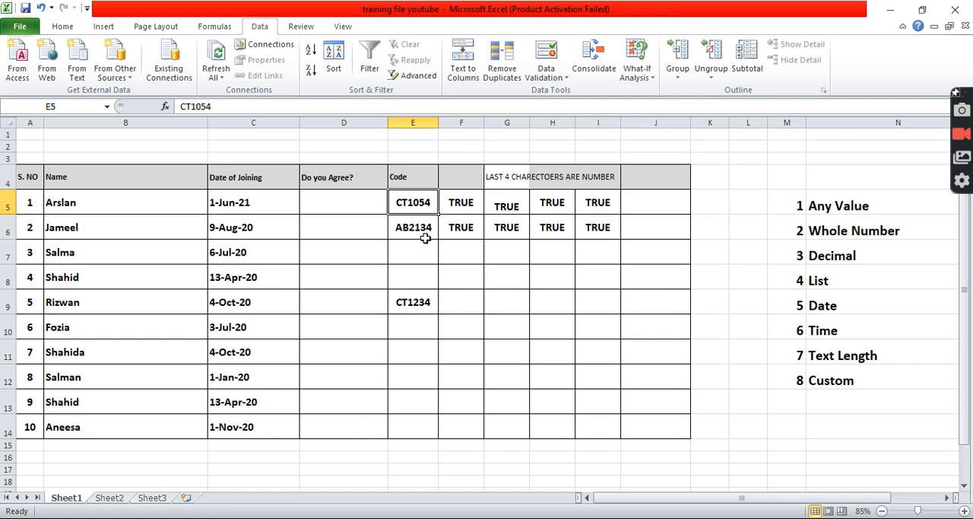
pyautogui.click(424, 297)
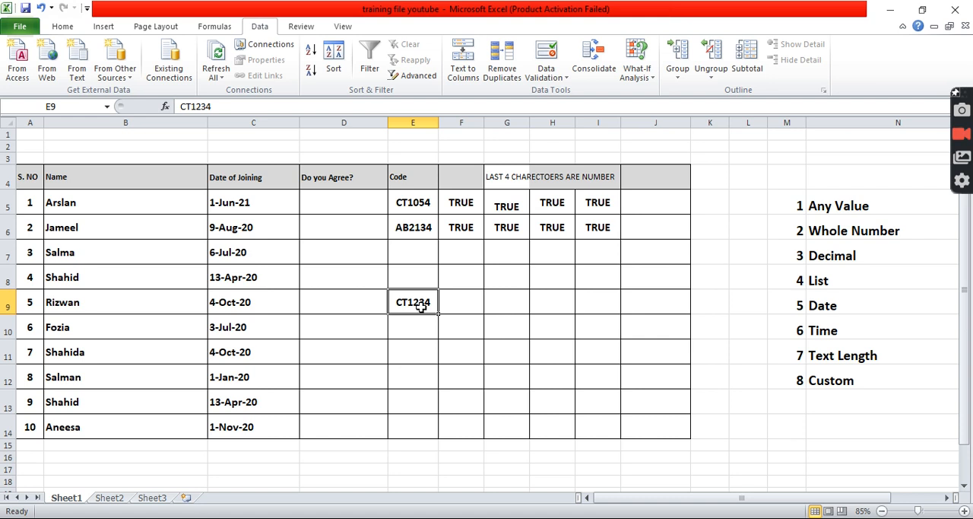
# Clear the header text from cells F4:I4 above the TRUE results.
pyautogui.moveTo(473, 175); pyautogui.dragTo(587, 174)
pyautogui.press('Delete')
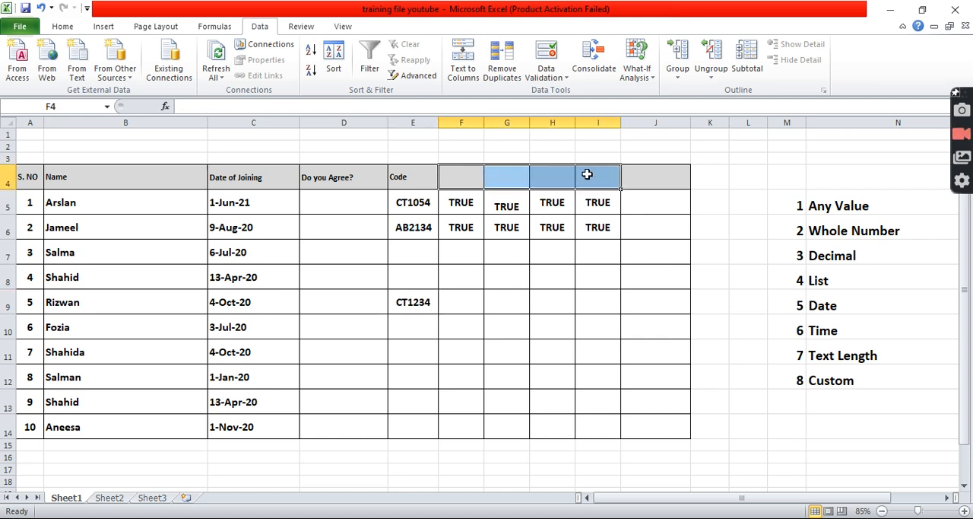
pyautogui.click(523, 271)
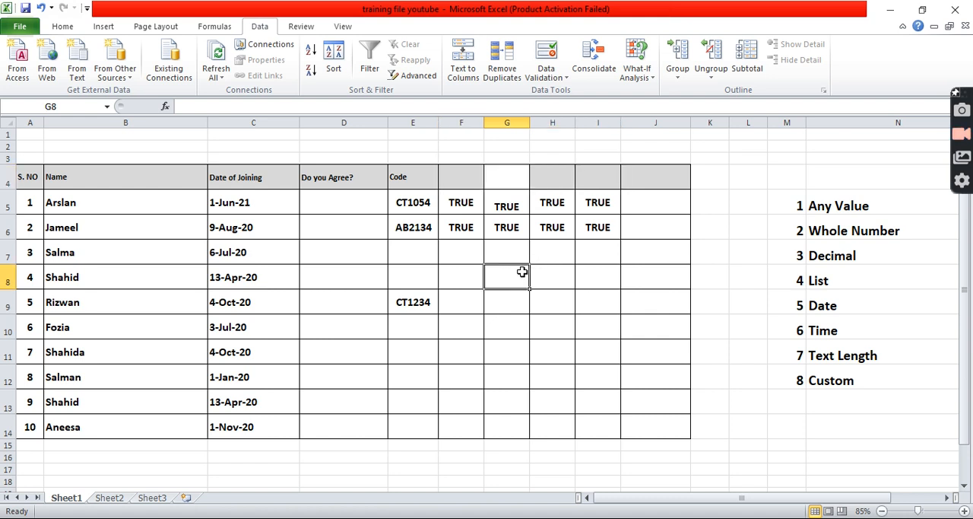
# Inspect the formula setting of the Custom criteria in Data Validation for cell F9, leaving without applying it.
pyautogui.click(474, 304)
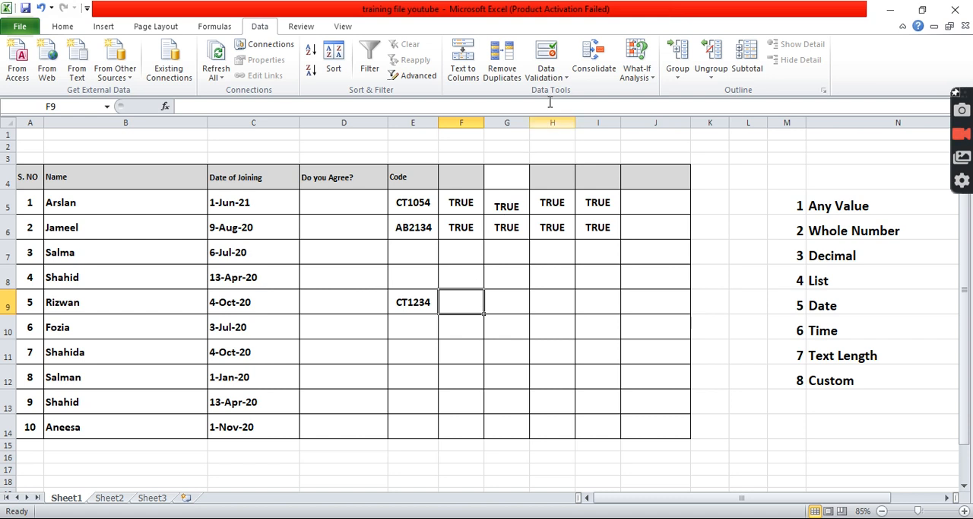
pyautogui.click(552, 77)
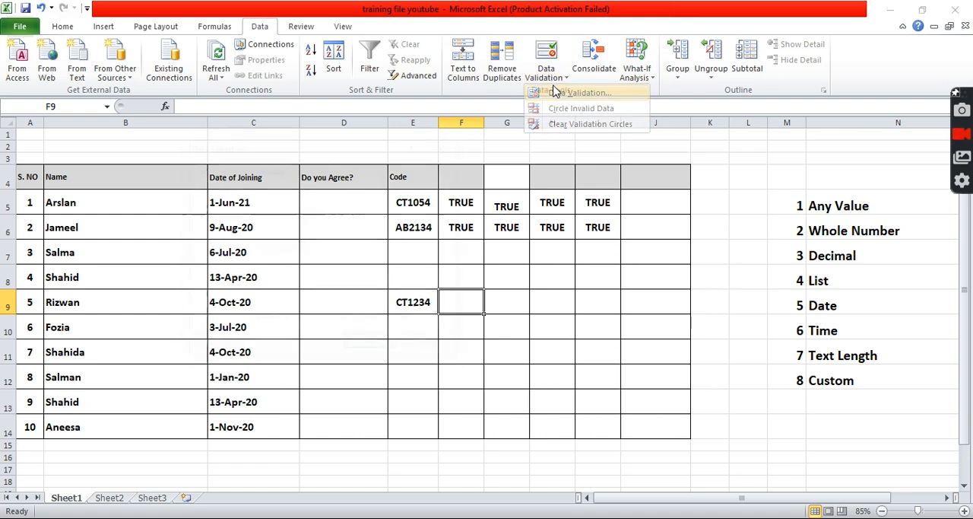
pyautogui.click(563, 92)
pyautogui.click(261, 217)
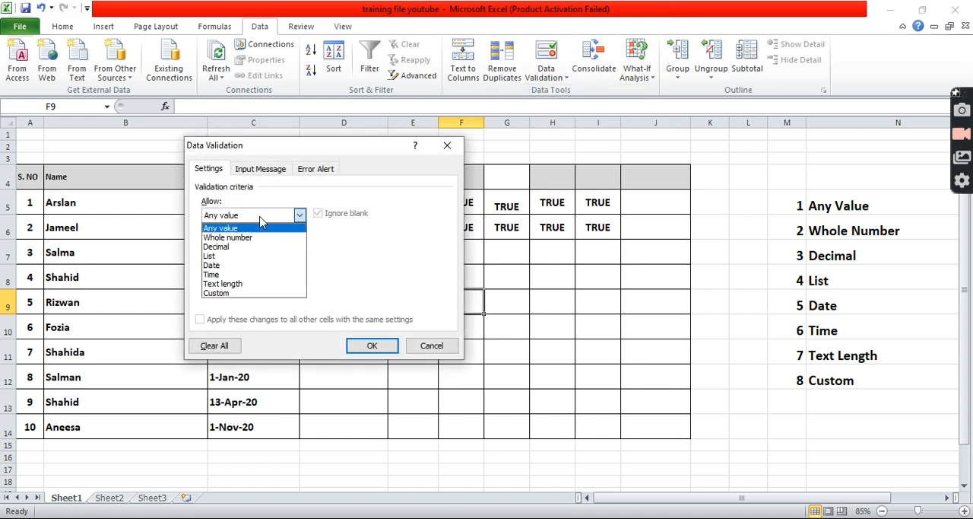
pyautogui.click(245, 294)
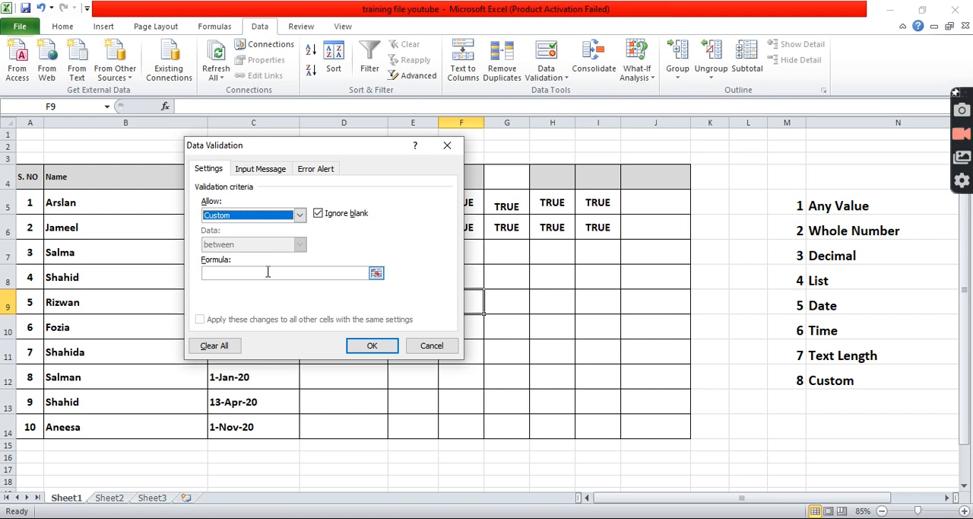
pyautogui.click(430, 345)
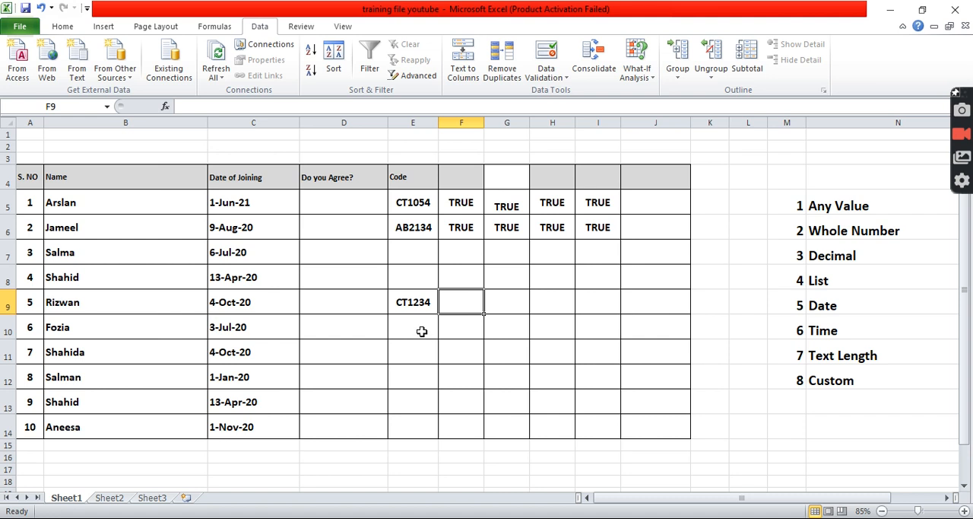
# Enter the formula =LEN(E9) in cell F9 to count the characters of the Code entry beside it.
pyautogui.click(410, 302)
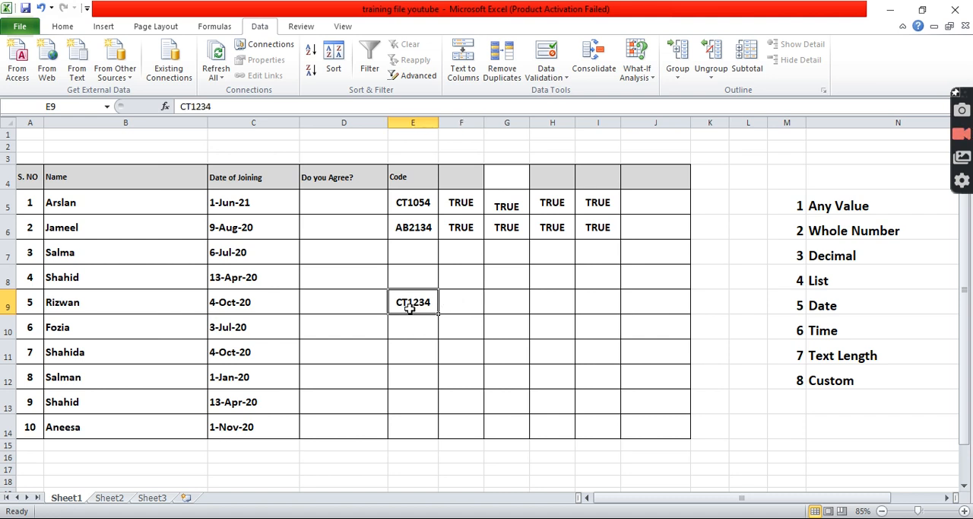
pyautogui.click(465, 304)
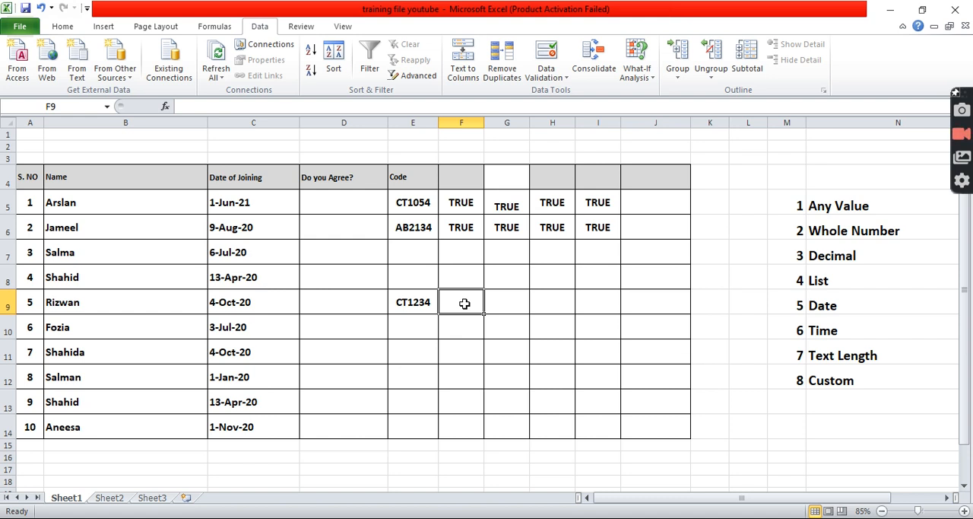
pyautogui.write('=')
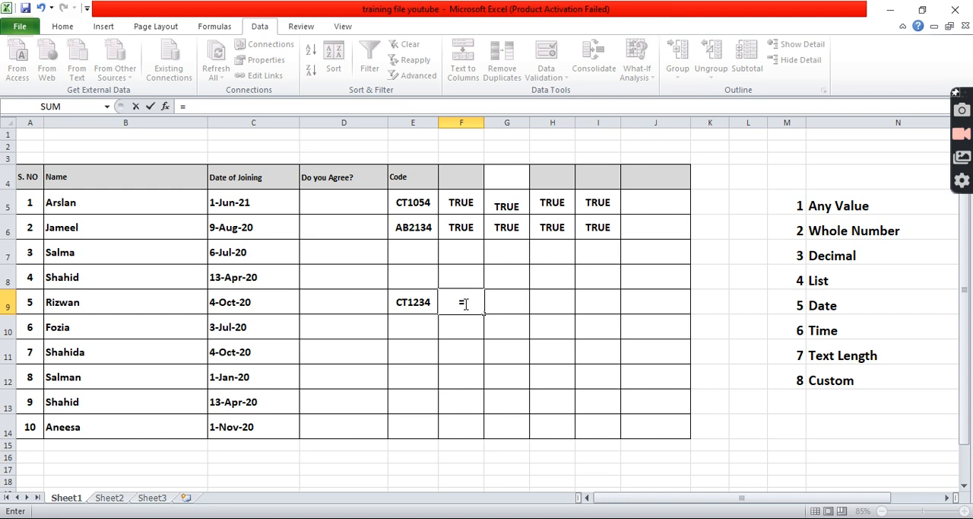
pyautogui.write('length')
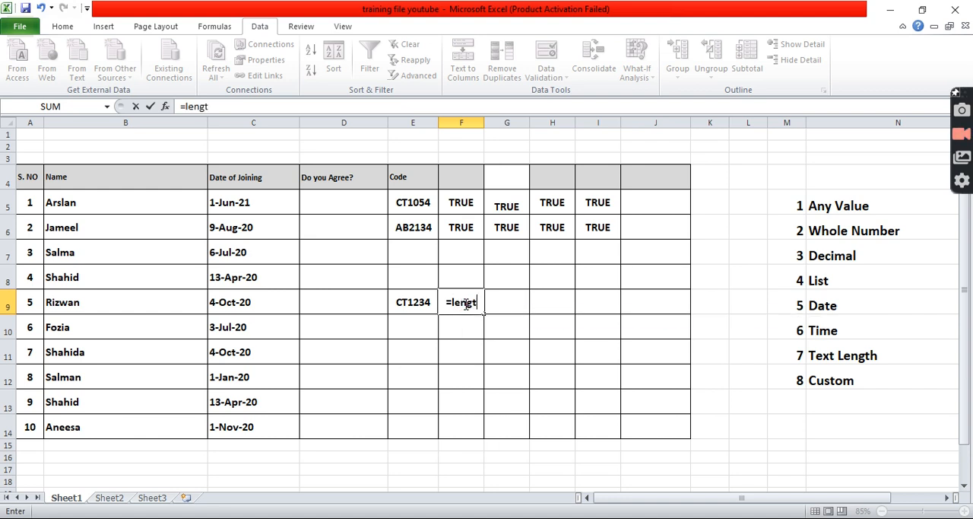
pyautogui.press('BackSpace')
pyautogui.press('BackSpace')
pyautogui.press('BackSpace')
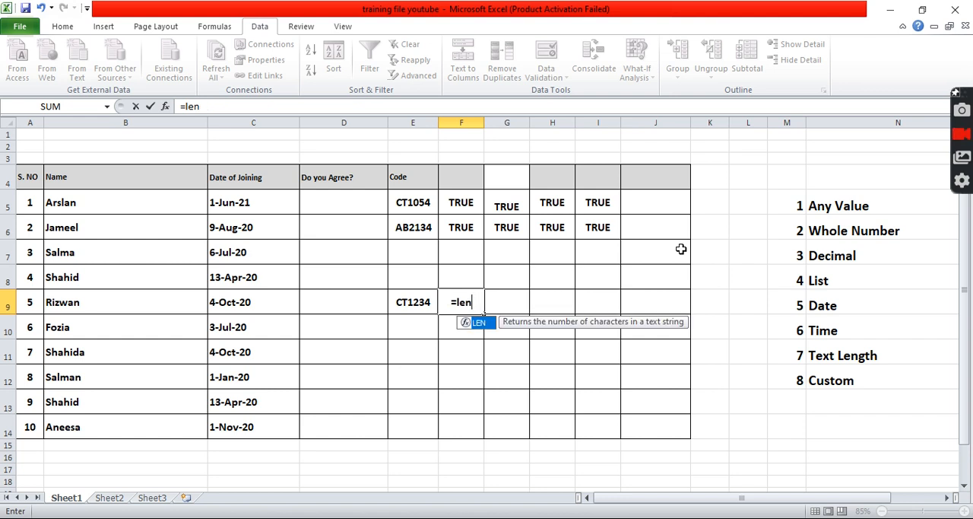
pyautogui.write('(')
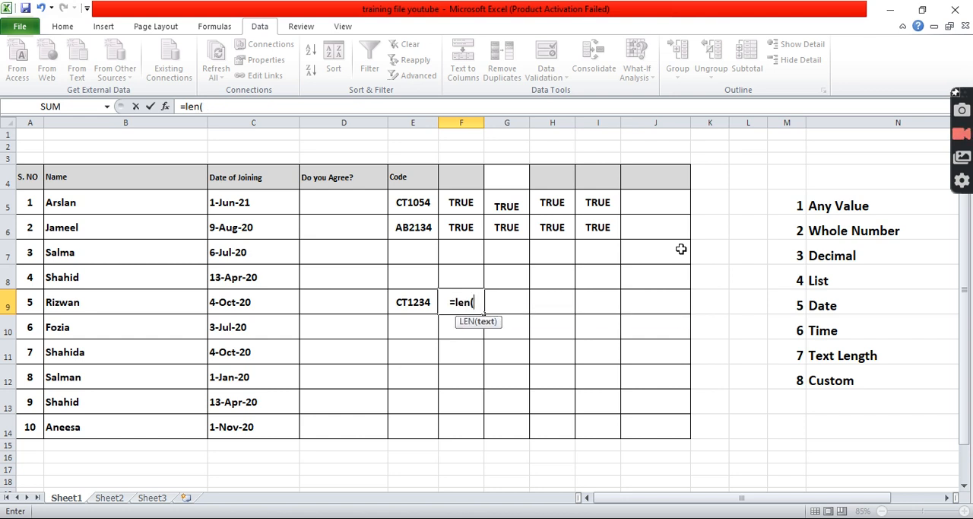
pyautogui.click(422, 301)
pyautogui.write(')')
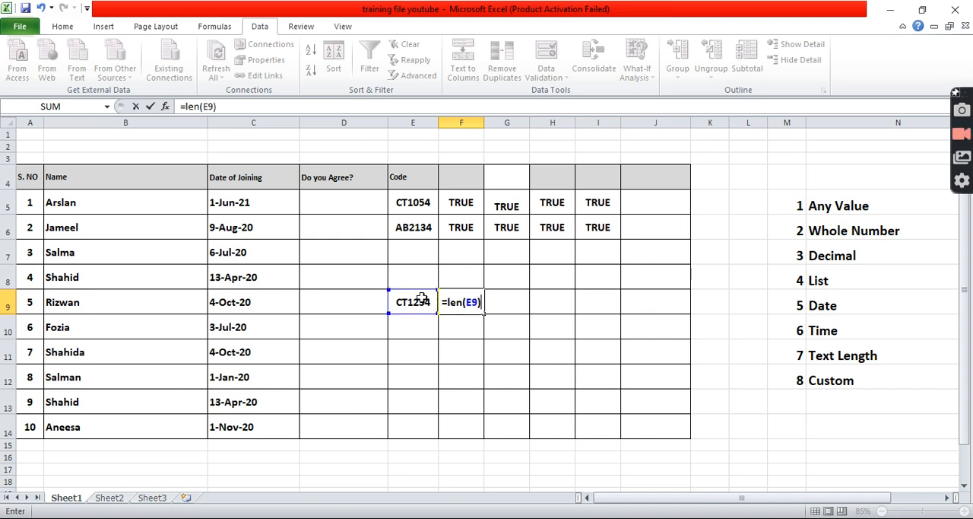
pyautogui.press('Return')
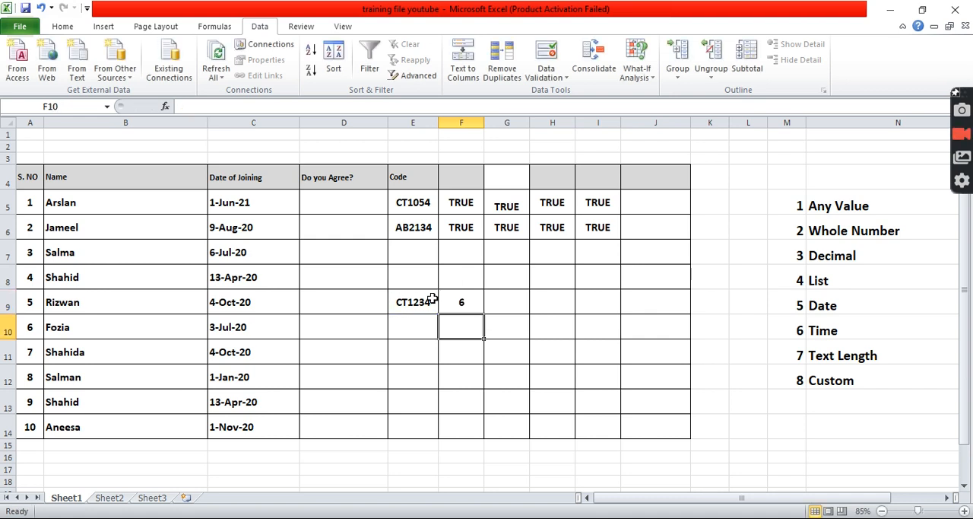
# Extend the formula in F9 to =LEN(E9)=6 and review it against the Code entry in E9.
pyautogui.click(445, 299)
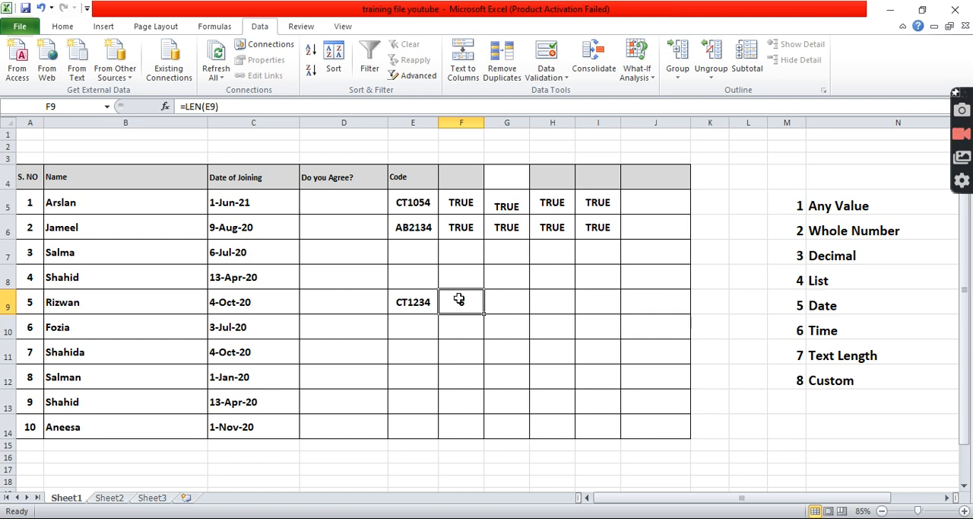
pyautogui.doubleClick(450, 300)
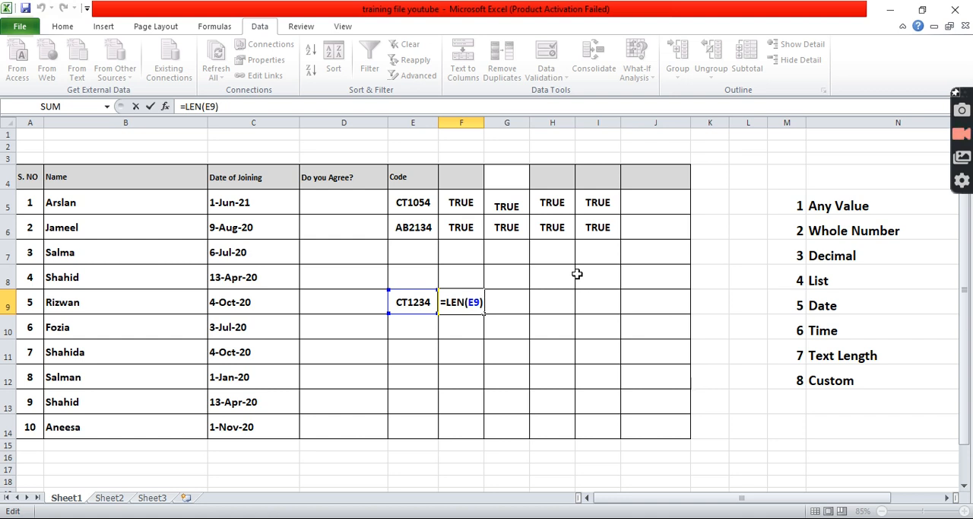
pyautogui.write('=')
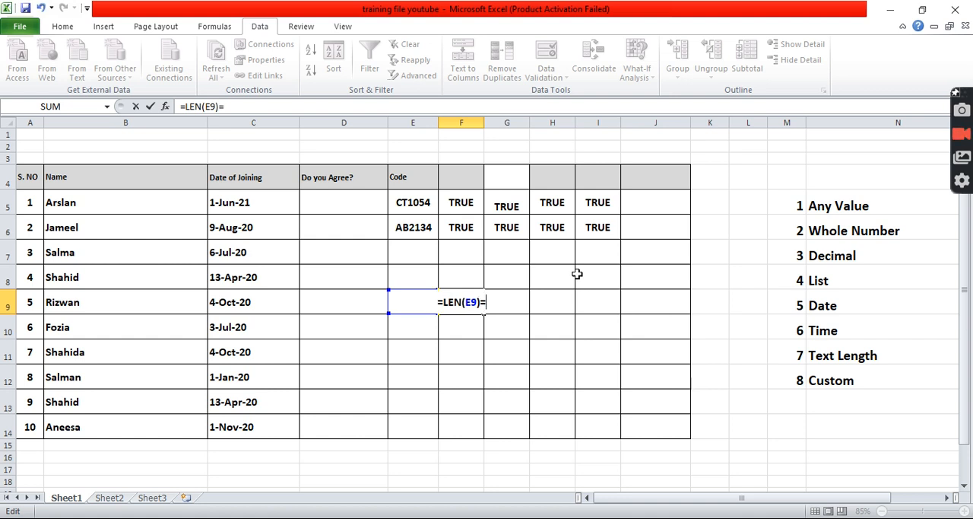
pyautogui.write('6')
pyautogui.press('Return')
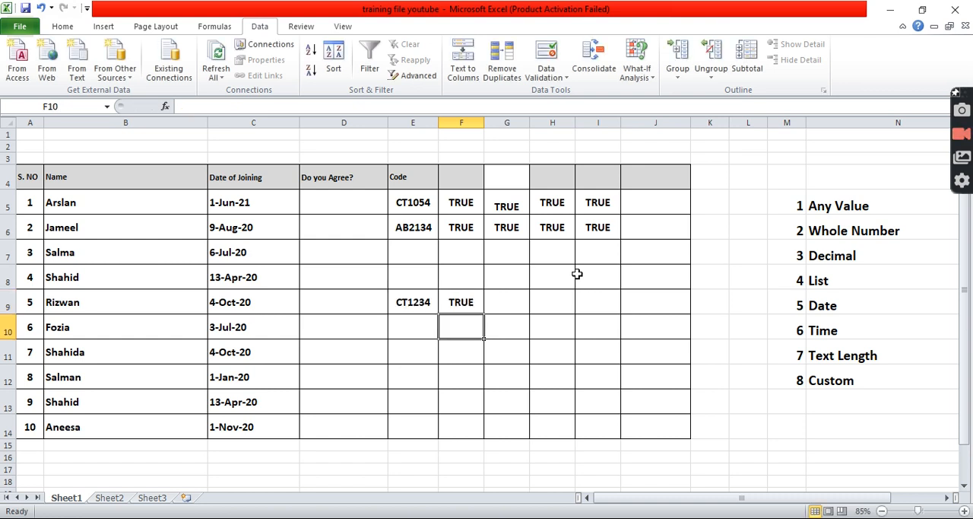
pyautogui.click(460, 307)
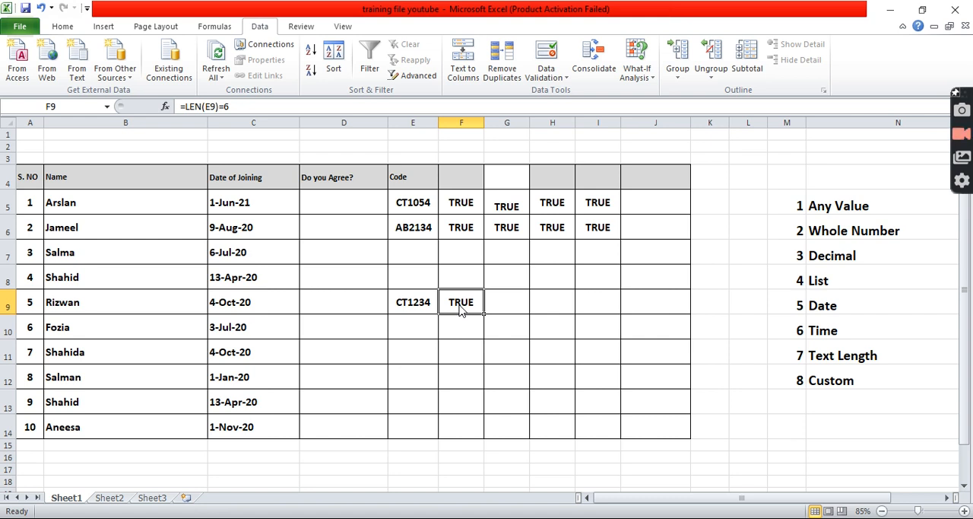
pyautogui.click(422, 303)
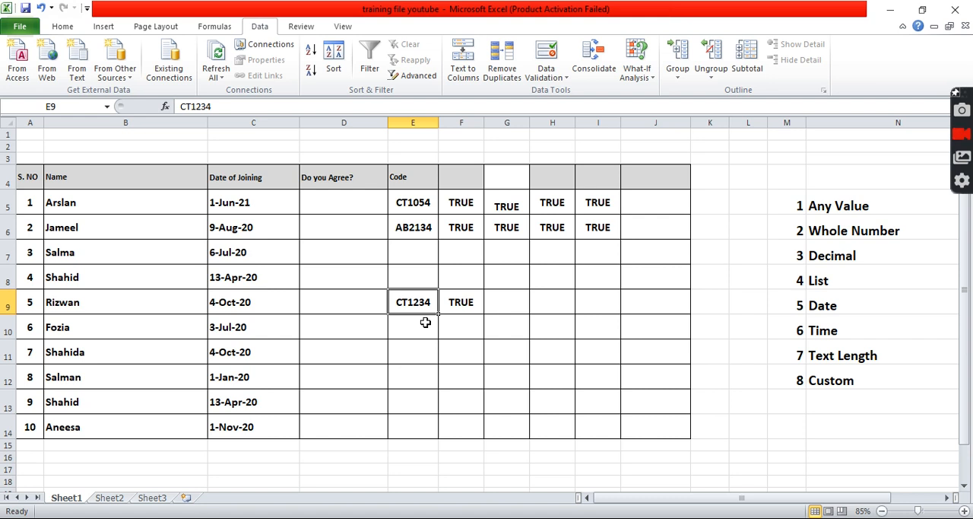
pyautogui.click(451, 303)
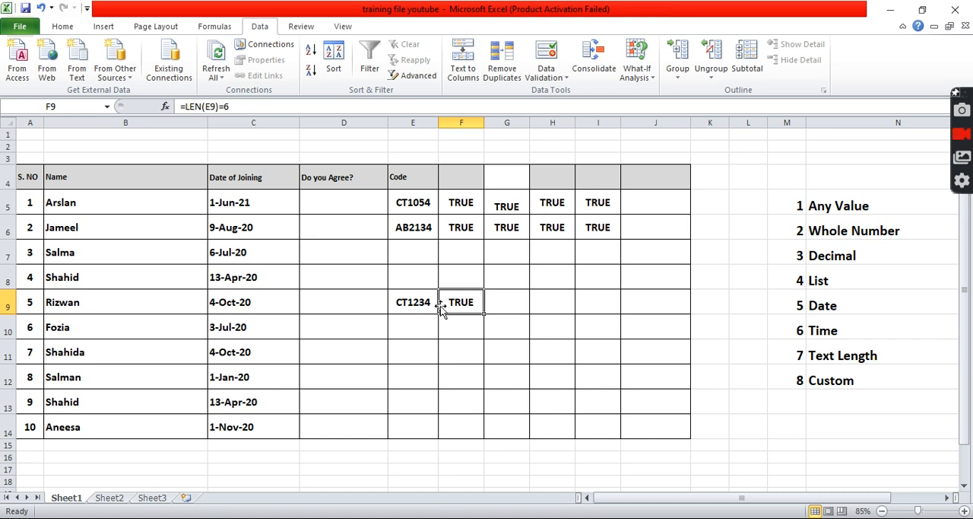
pyautogui.click(233, 107)
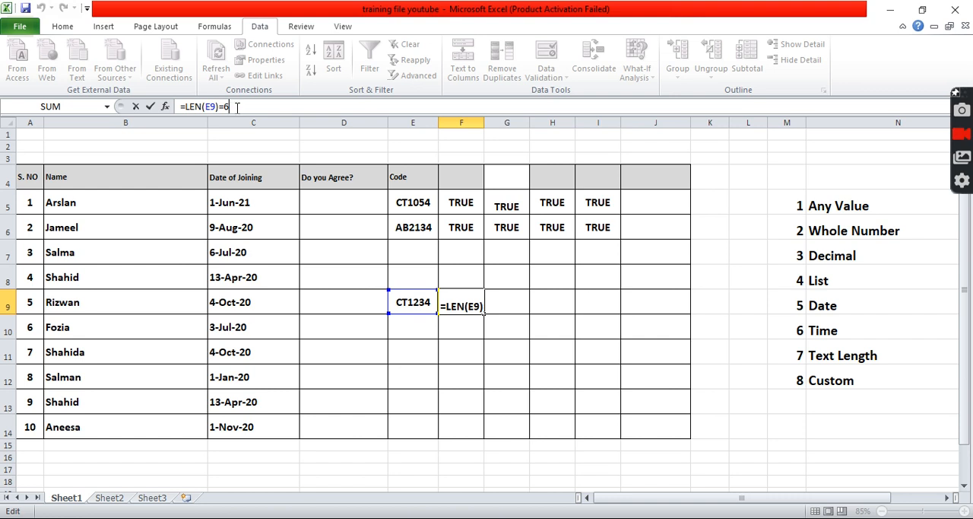
pyautogui.press('Return')
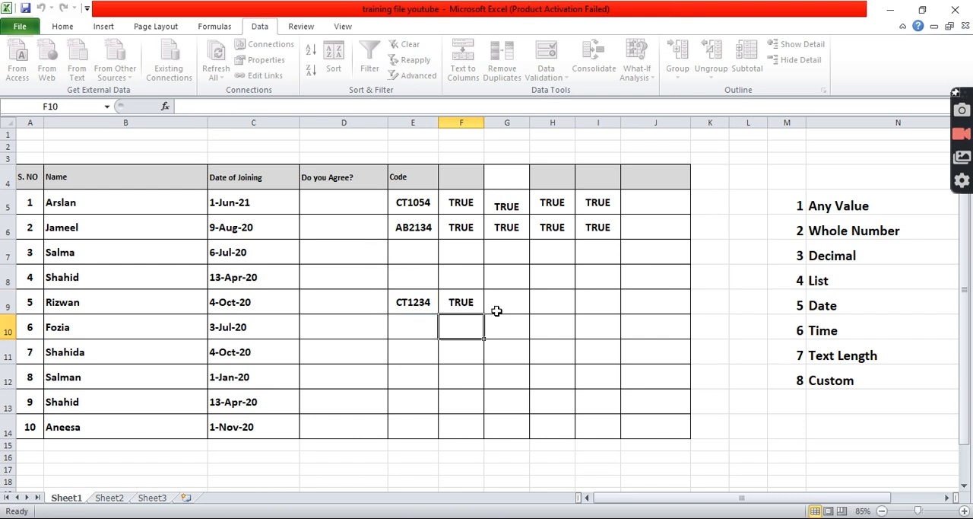
# Check the formula in G6 and enter =RIGHT(E9,4) in G9 to extract the last four characters of the code.
pyautogui.click(506, 228)
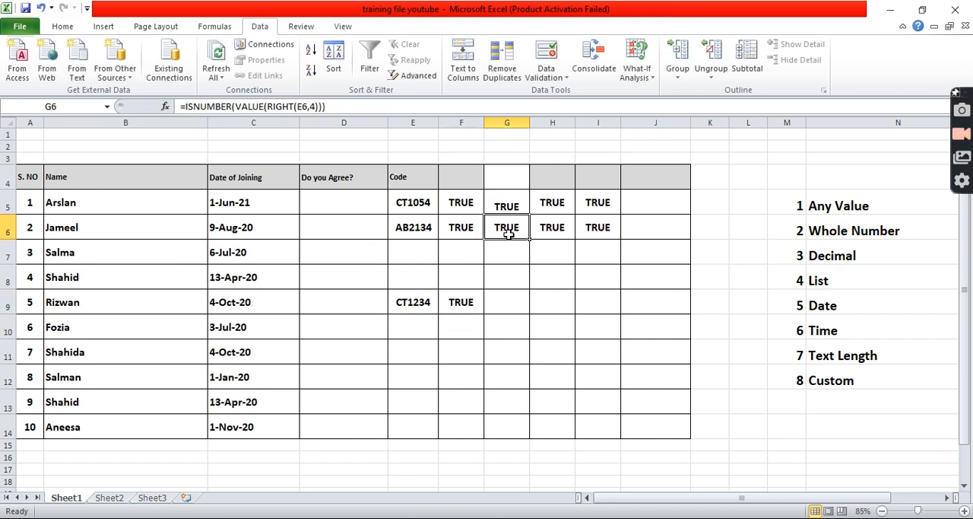
pyautogui.click(514, 309)
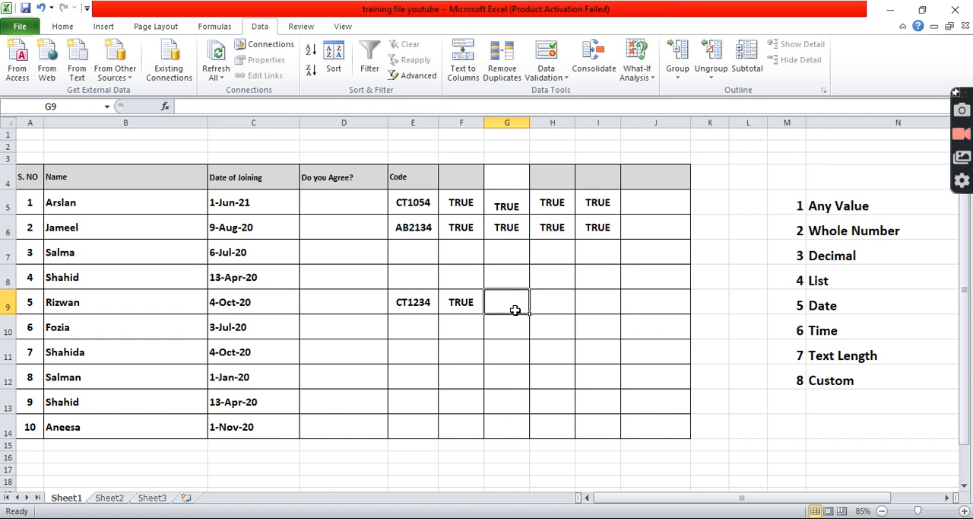
pyautogui.write('=')
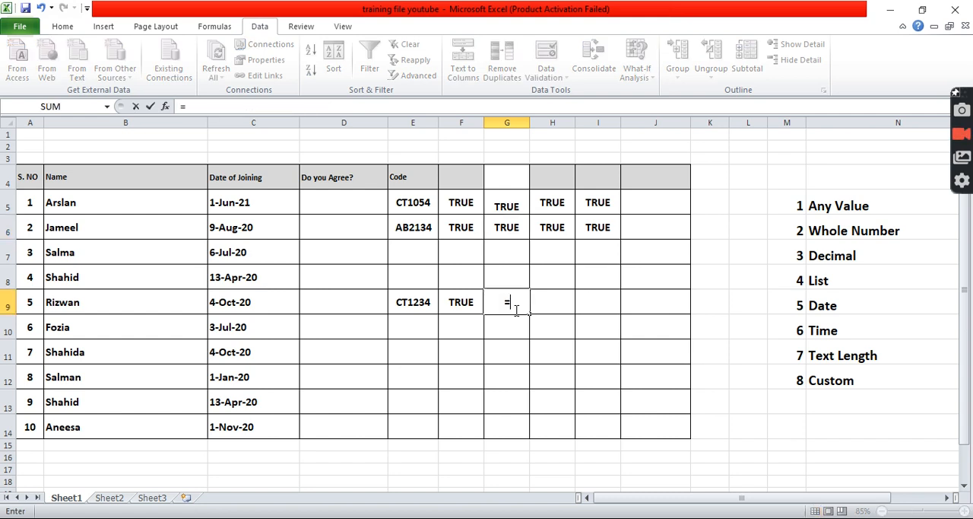
pyautogui.write('right')
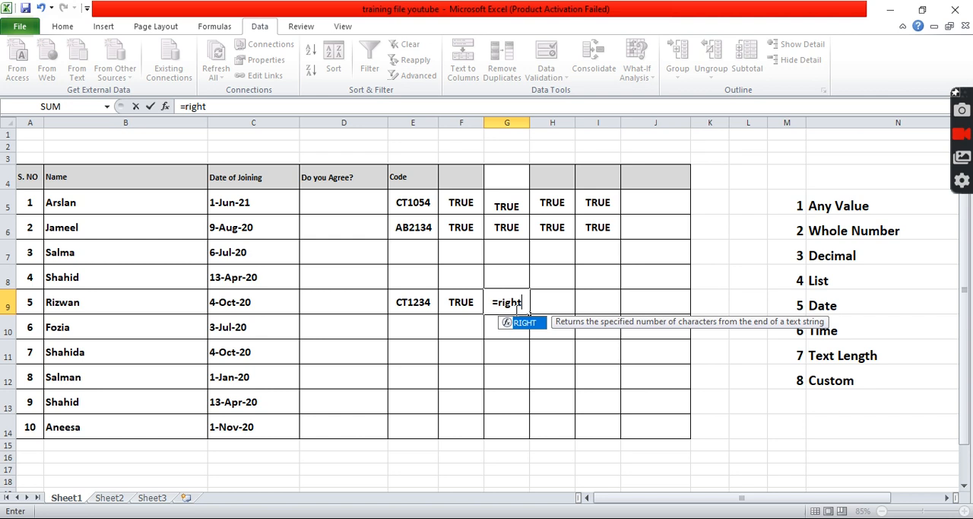
pyautogui.write('(')
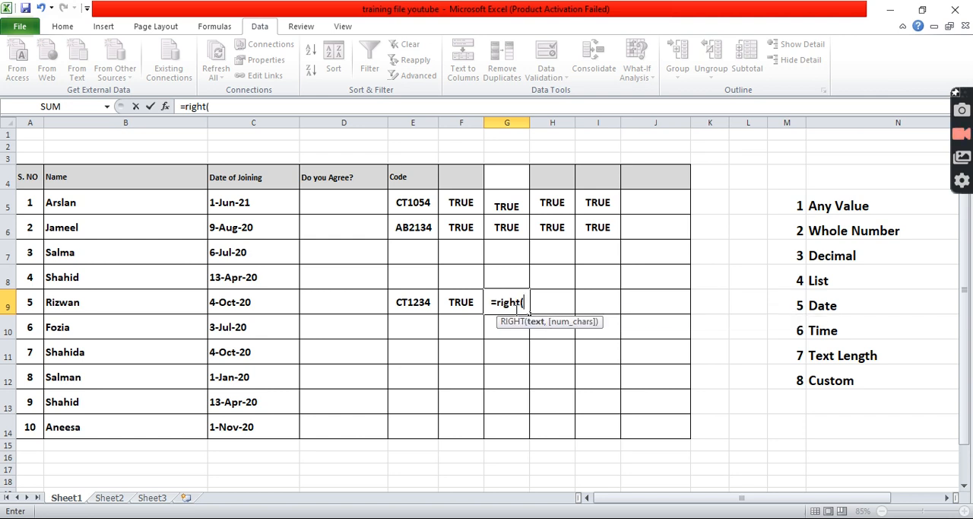
pyautogui.click(418, 301)
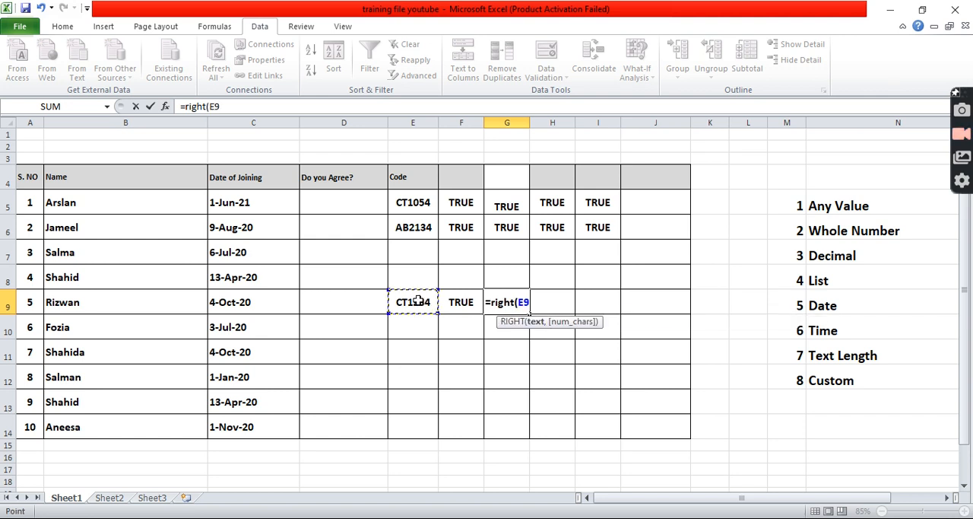
pyautogui.write(',')
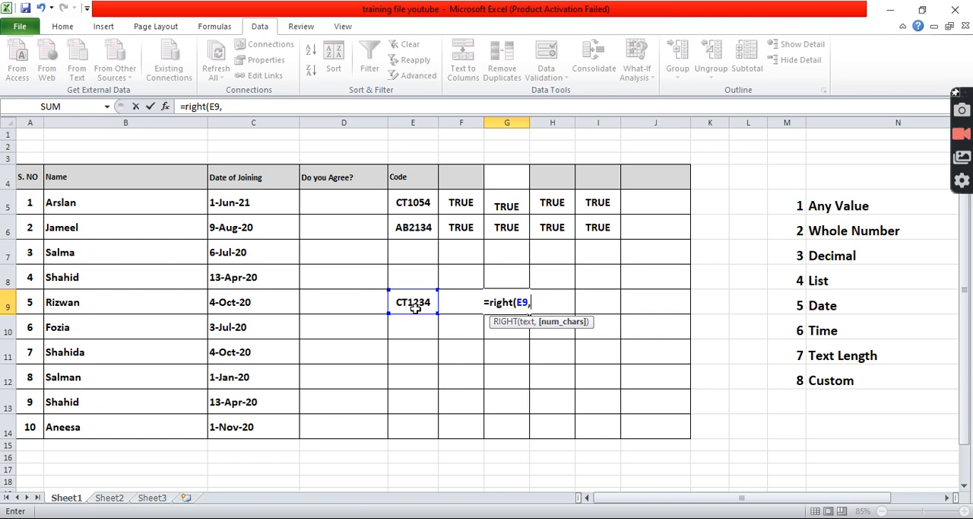
pyautogui.write('4)')
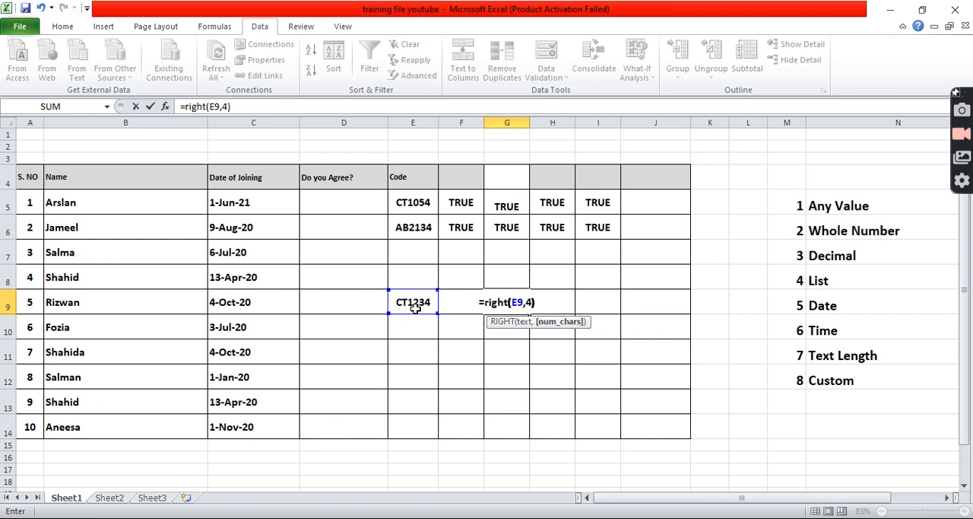
pyautogui.press('Return')
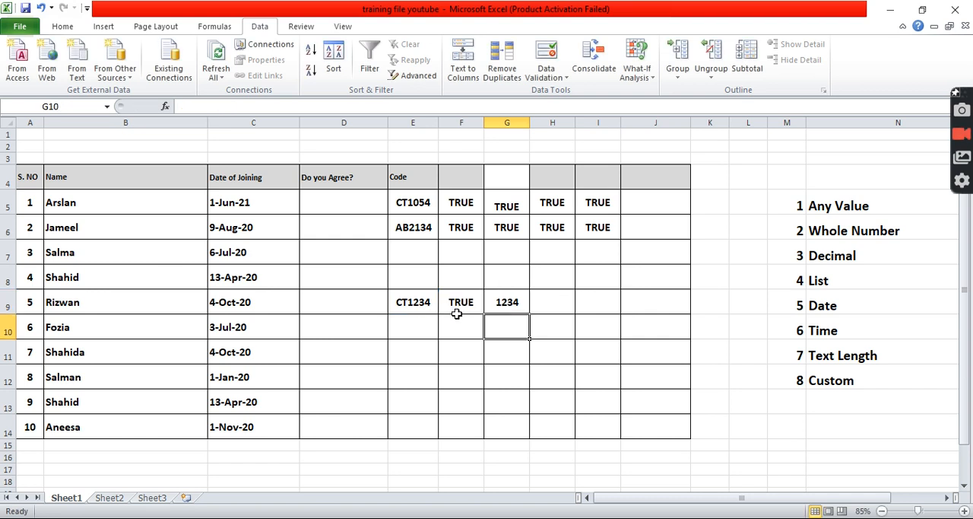
# Wrap the G9 formula in VALUE so that it reads =VALUE(RIGHT(E9,4)), converting the extracted text to a number.
pyautogui.click(496, 302)
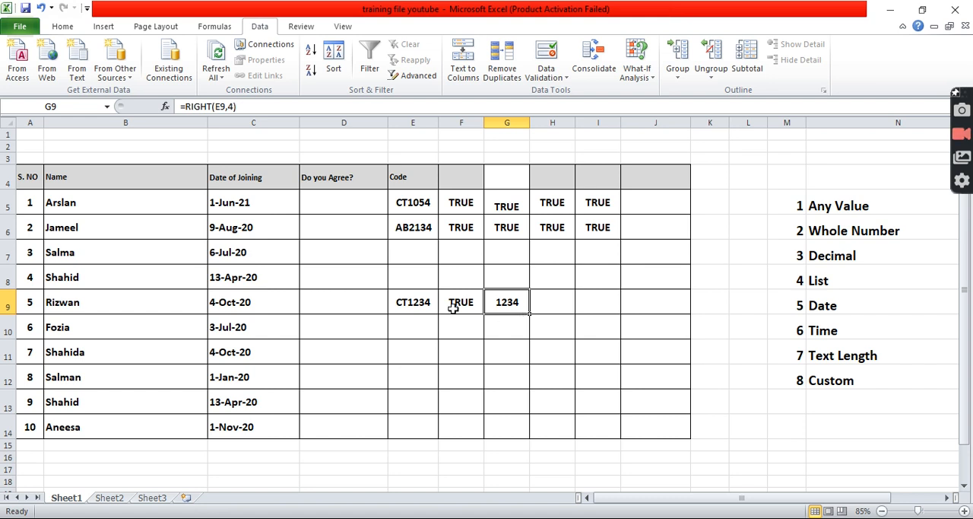
pyautogui.click(187, 106)
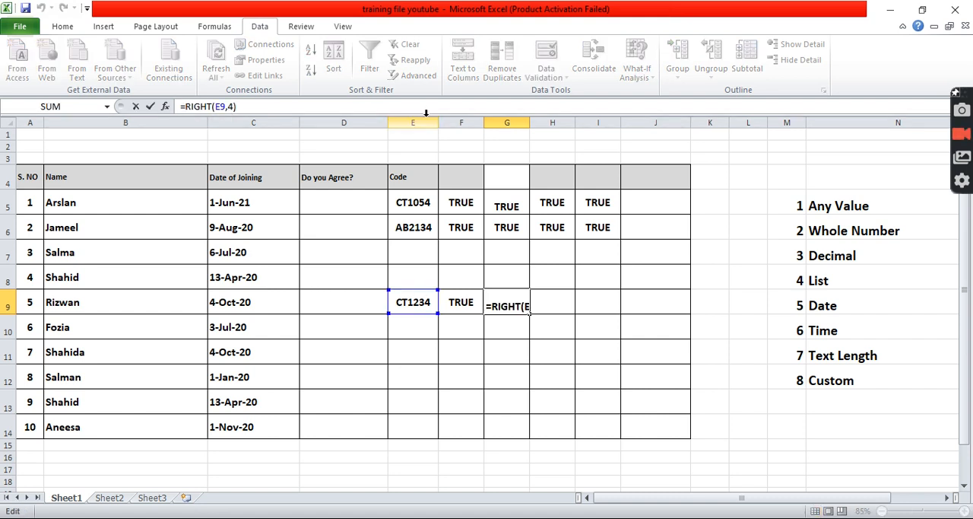
pyautogui.write('value')
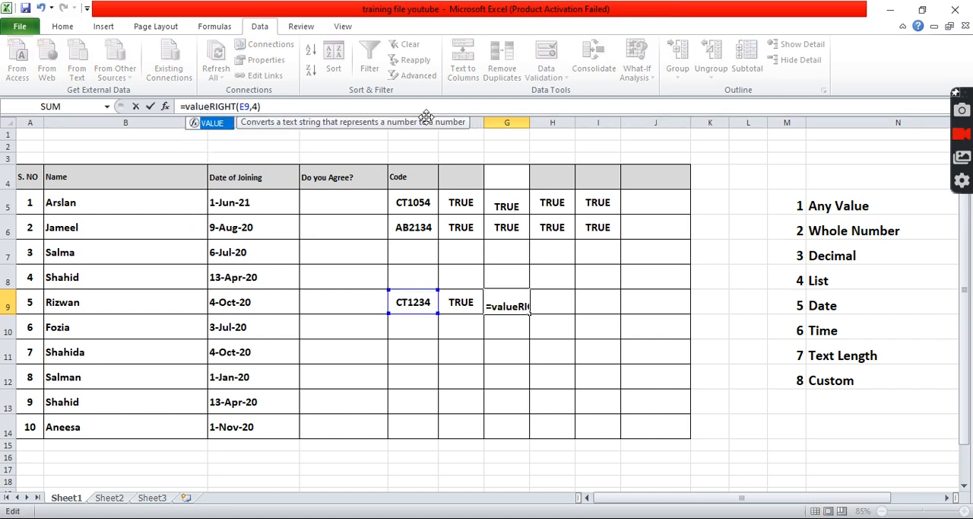
pyautogui.write('(')
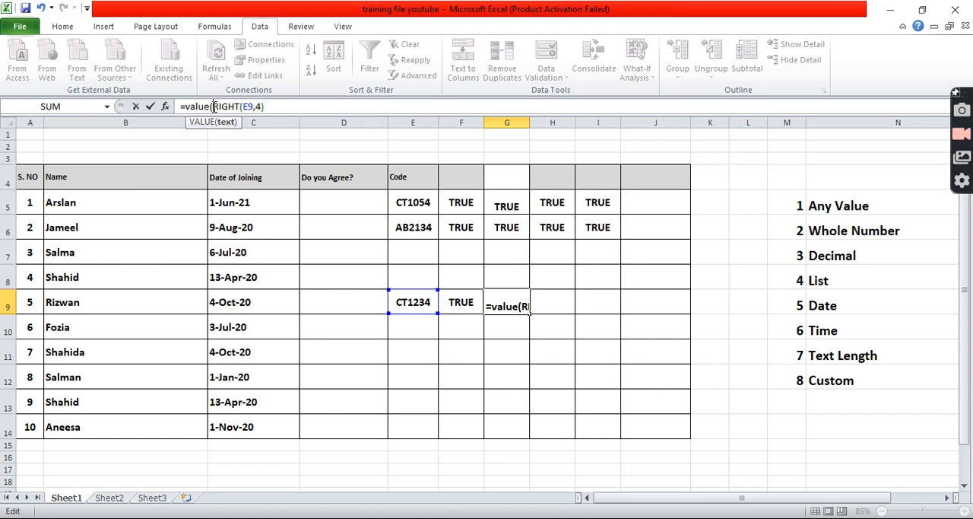
pyautogui.click(268, 106)
pyautogui.write(')')
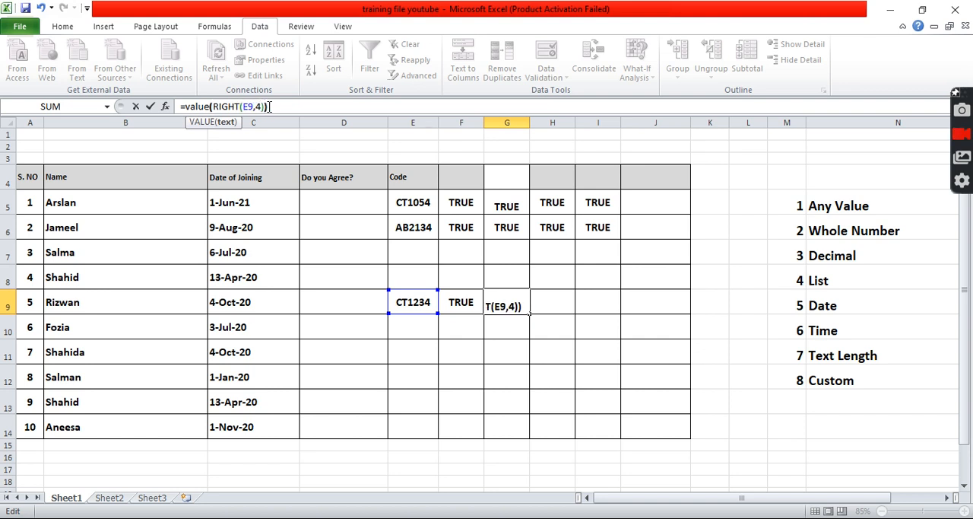
pyautogui.press('Return')
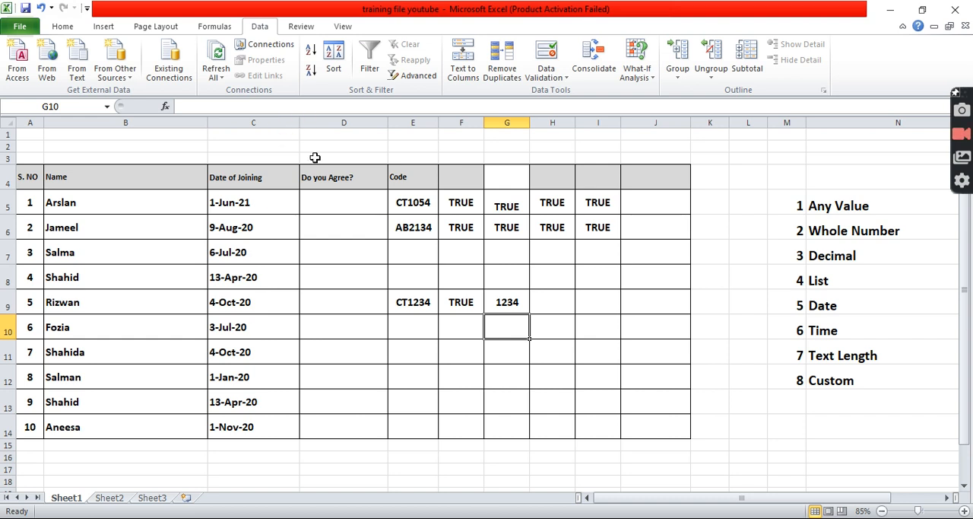
# Wrap the G9 formula in ISNUMBER so that it reads =ISNUMBER(VALUE(RIGHT(E9,4))), and review the finished formula.
pyautogui.click(498, 302)
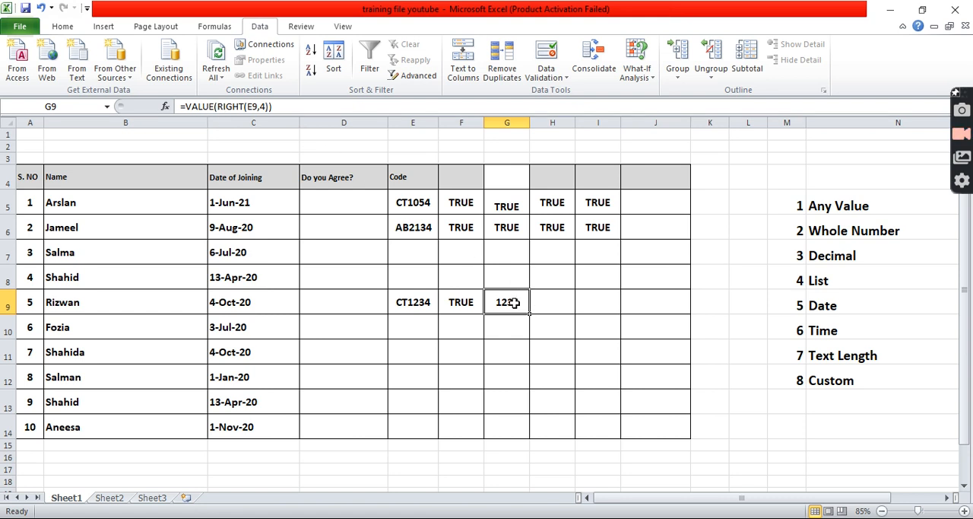
pyautogui.click(185, 107)
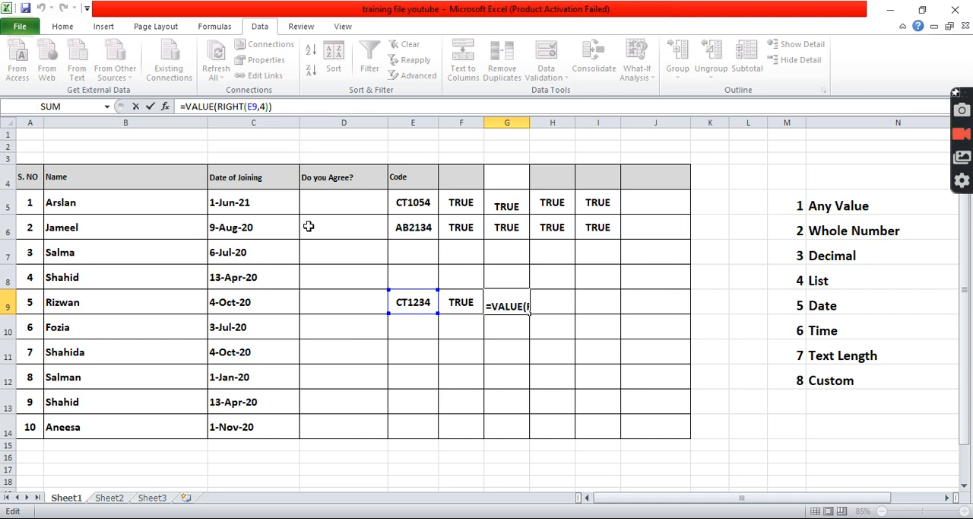
pyautogui.write('isnumber')
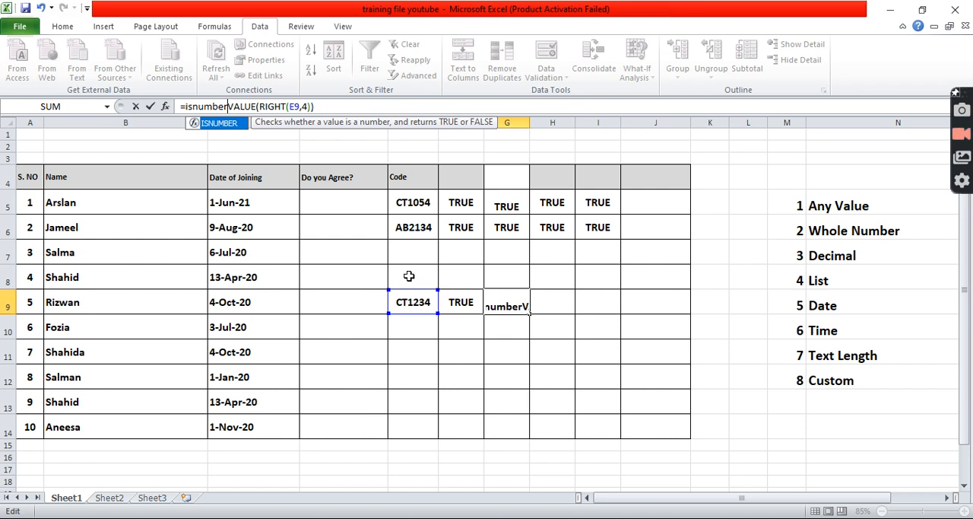
pyautogui.write('(E9,4')
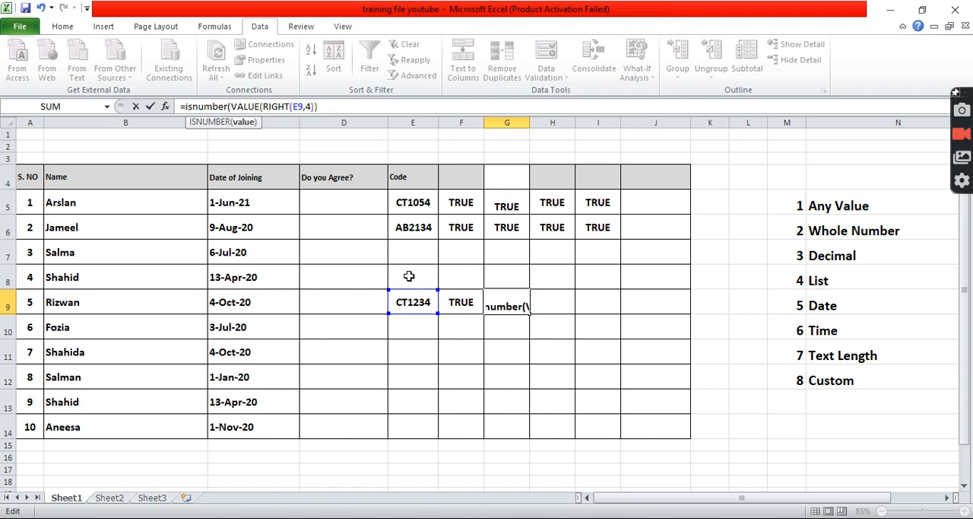
pyautogui.write(')')
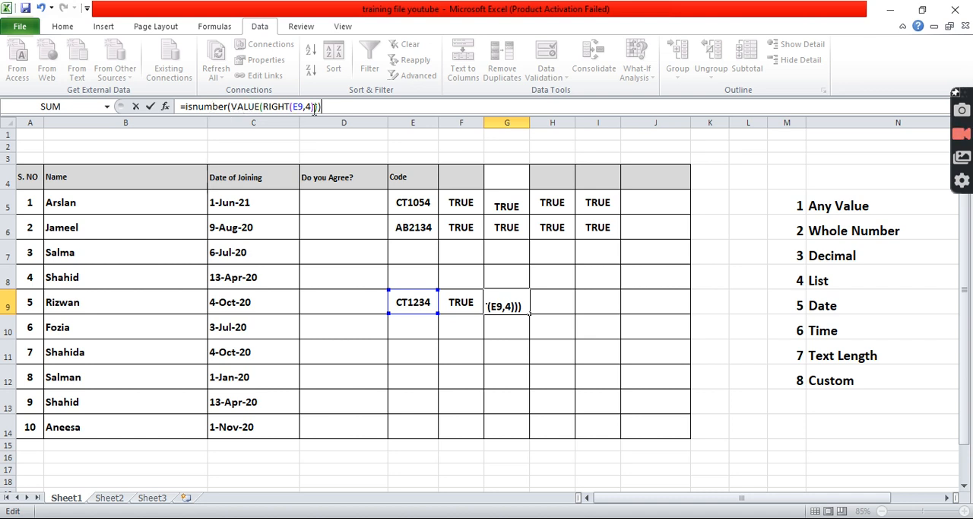
pyautogui.press('Return')
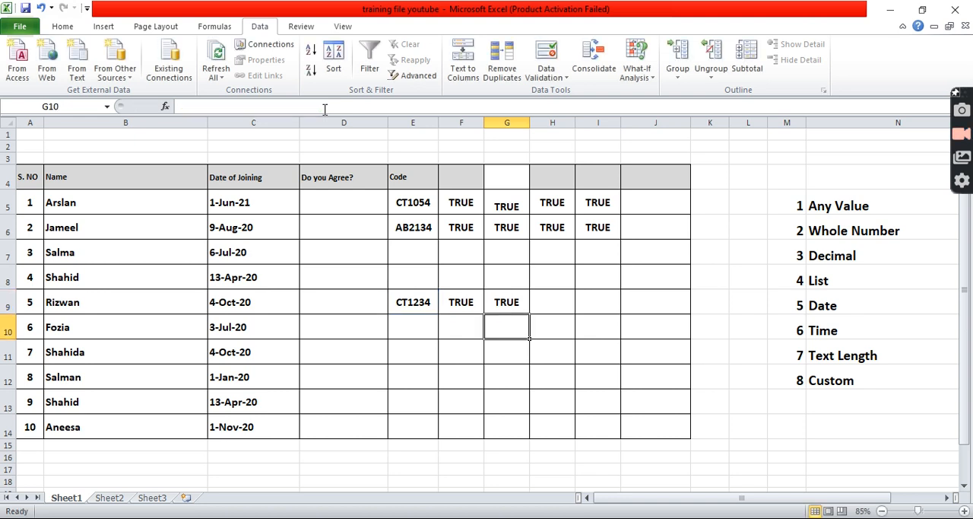
pyautogui.click(497, 301)
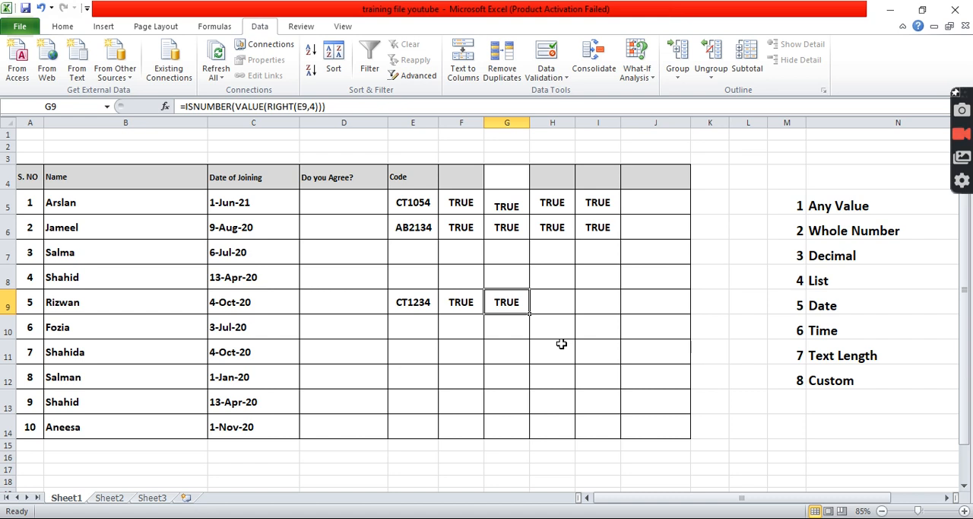
pyautogui.click(562, 304)
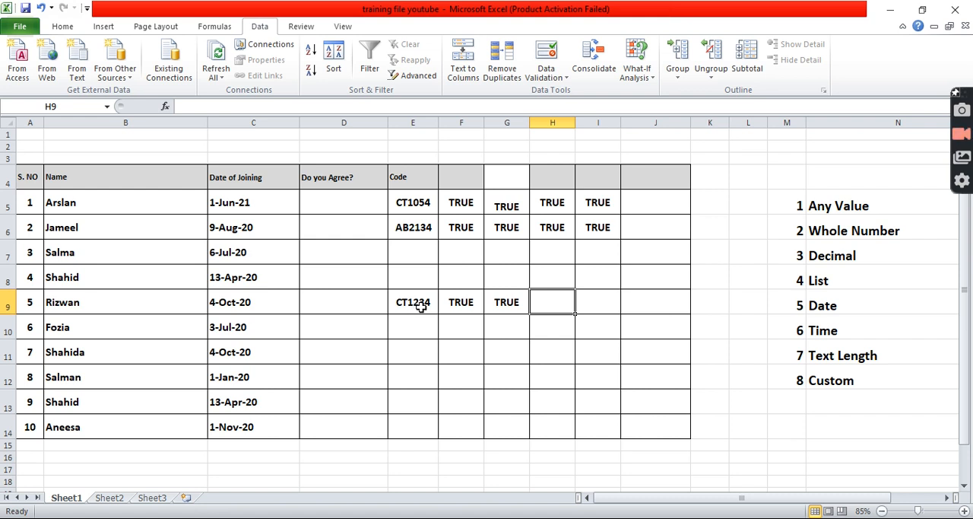
pyautogui.click(514, 308)
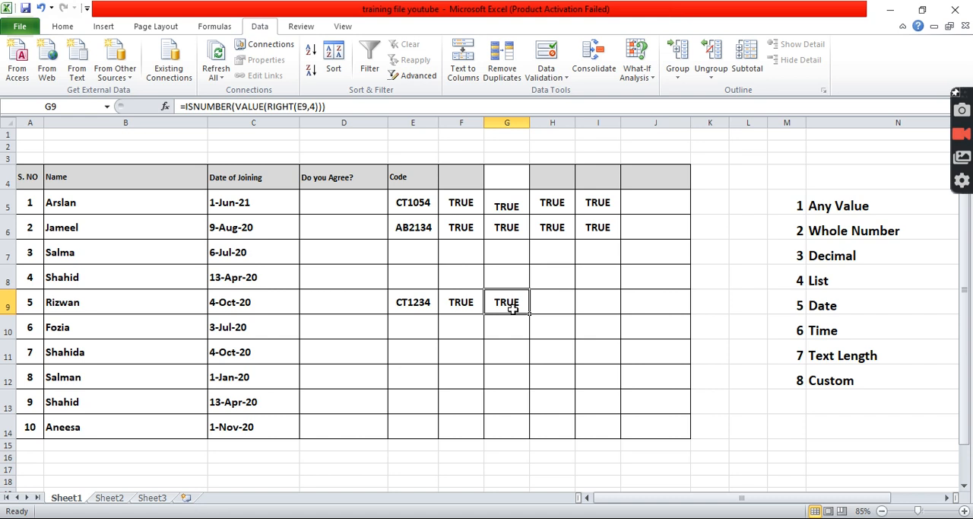
# Enter the formula =LEFT(E9,2) in cell H9 to extract the first two characters of the code.
pyautogui.click(553, 309)
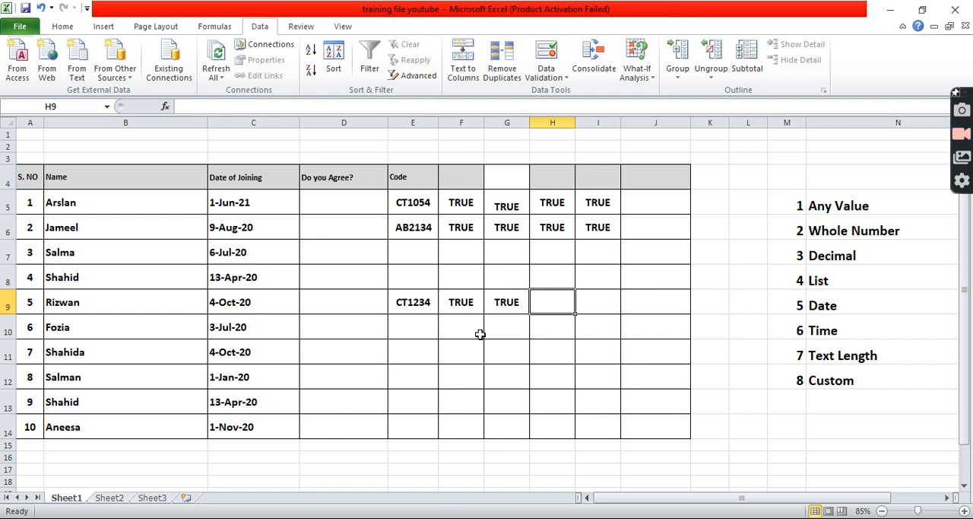
pyautogui.write('=')
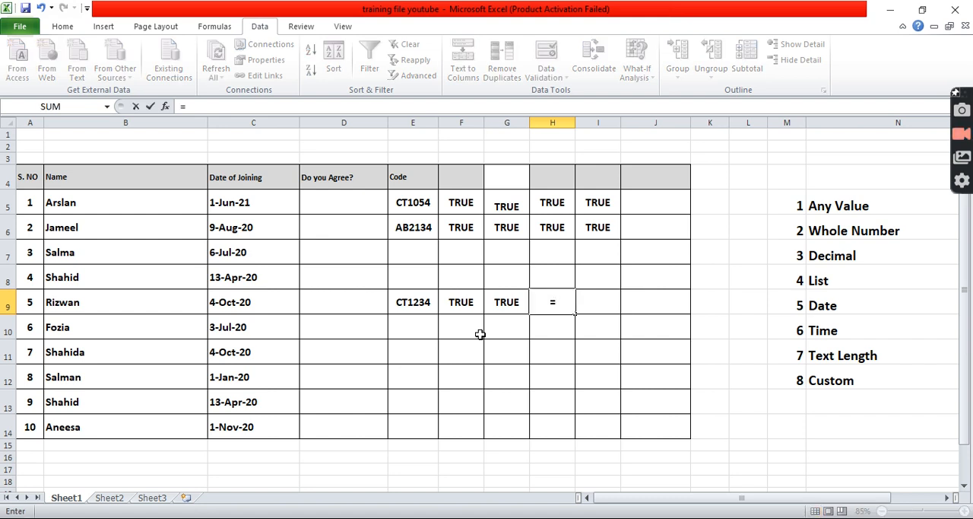
pyautogui.write('left')
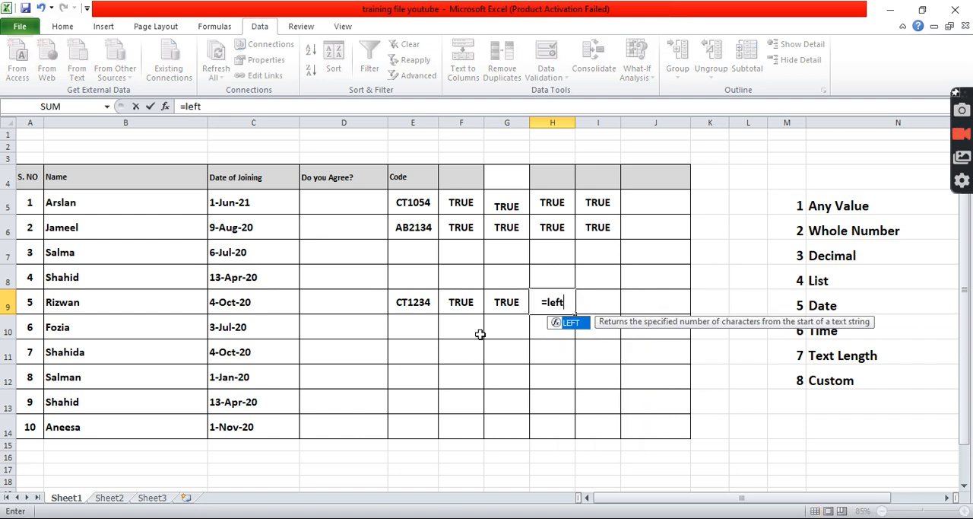
pyautogui.write('(')
pyautogui.click(410, 303)
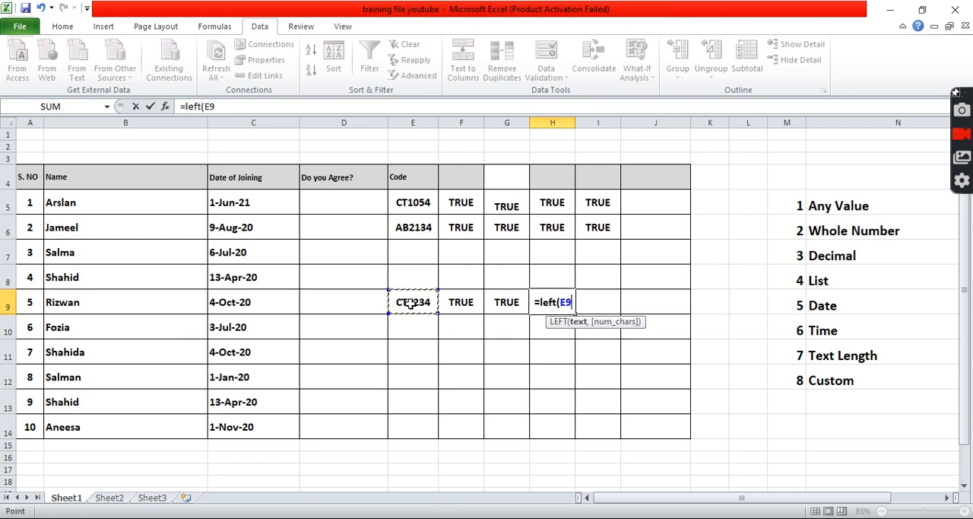
pyautogui.write(',')
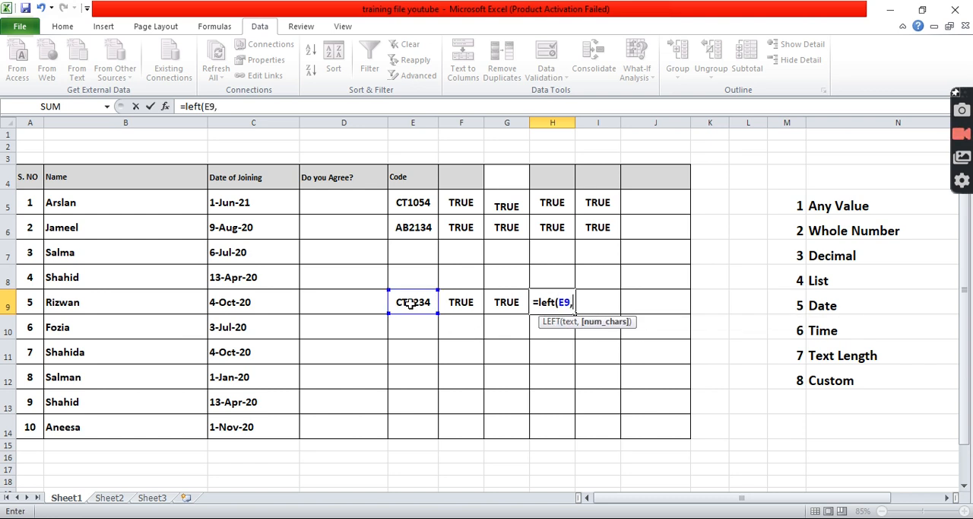
pyautogui.write('2')
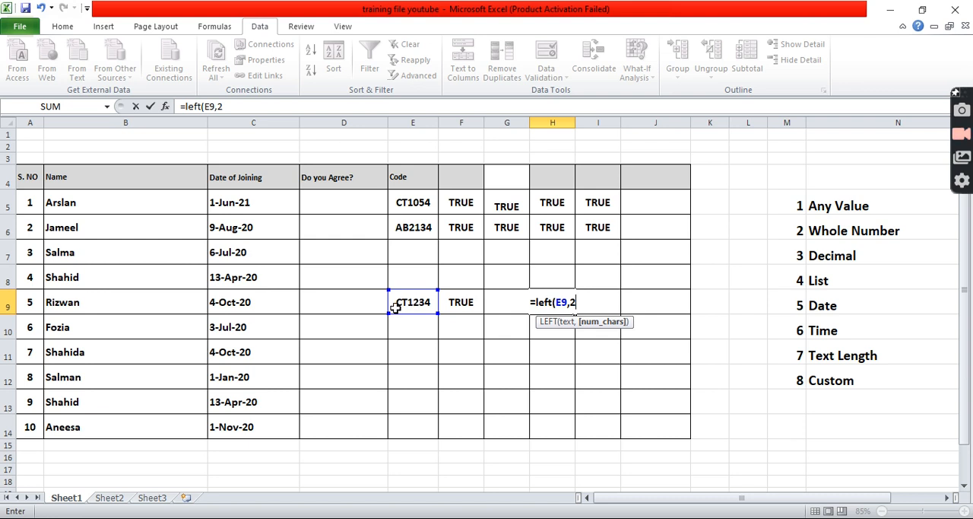
pyautogui.write(')')
pyautogui.press('Return')
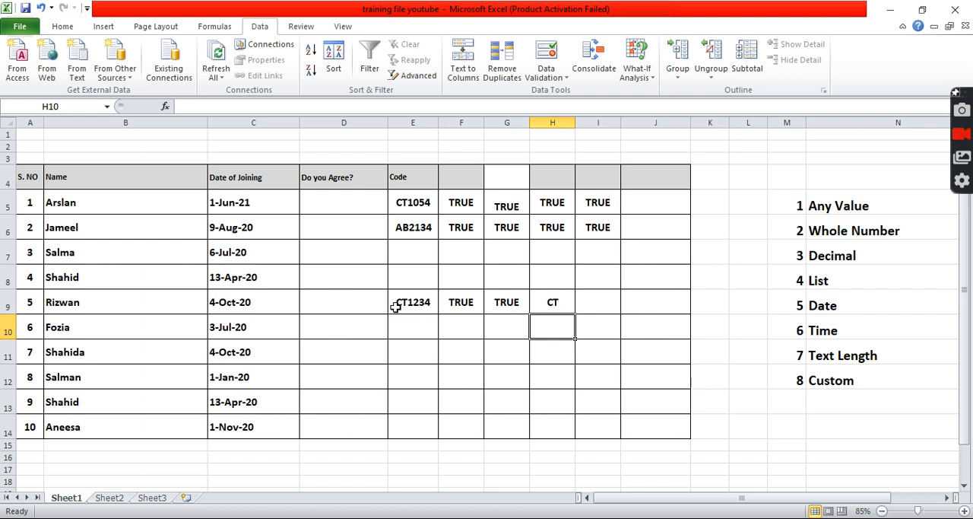
# Wrap the H9 formula in VALUE so that it reads =VALUE(LEFT(E9,2)).
pyautogui.click(552, 303)
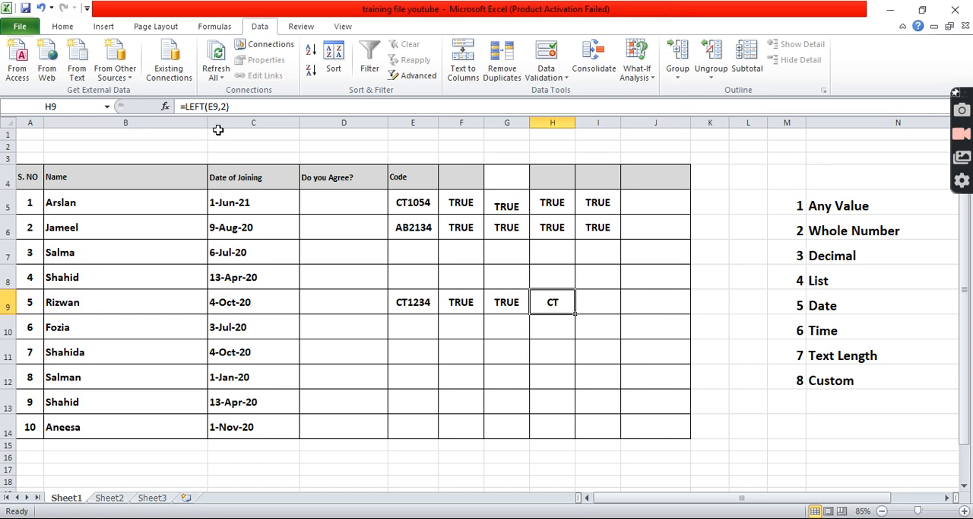
pyautogui.click(186, 107)
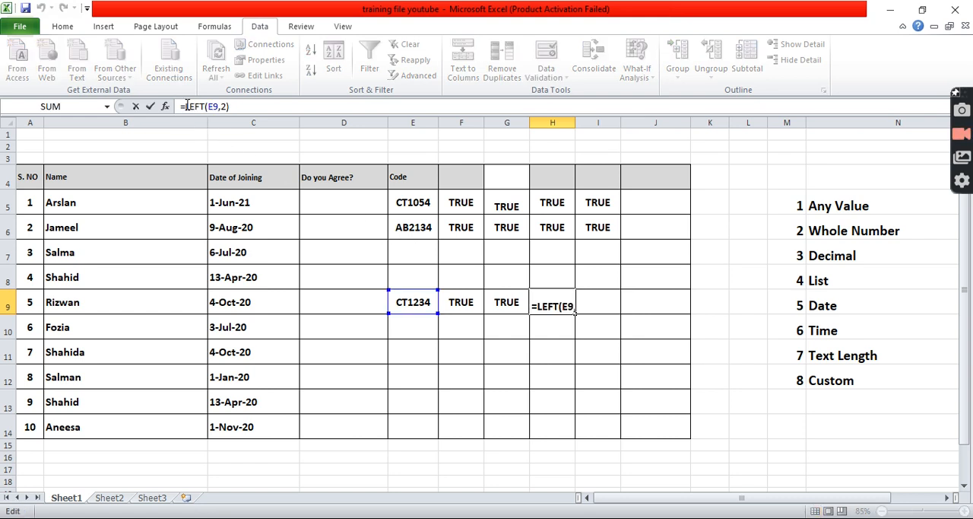
pyautogui.write('value(')
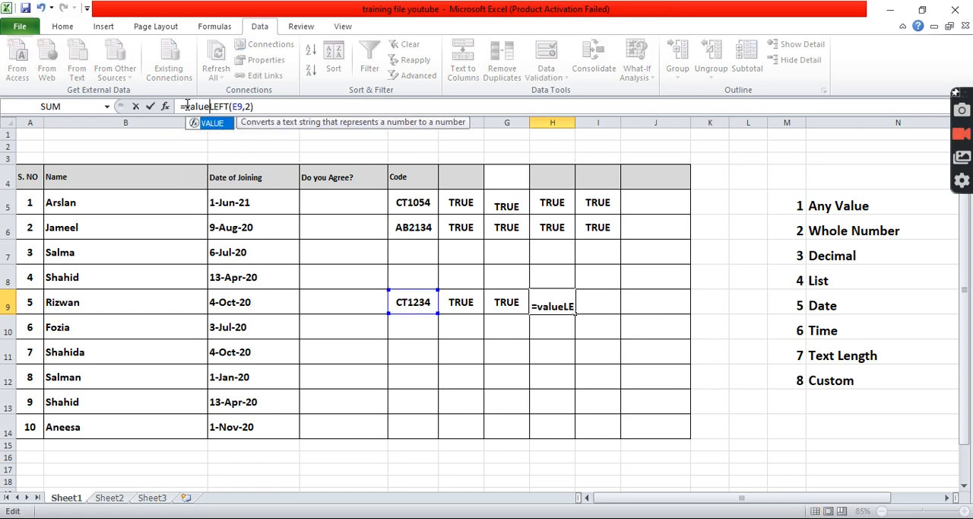
pyautogui.click(266, 105)
pyautogui.write(')')
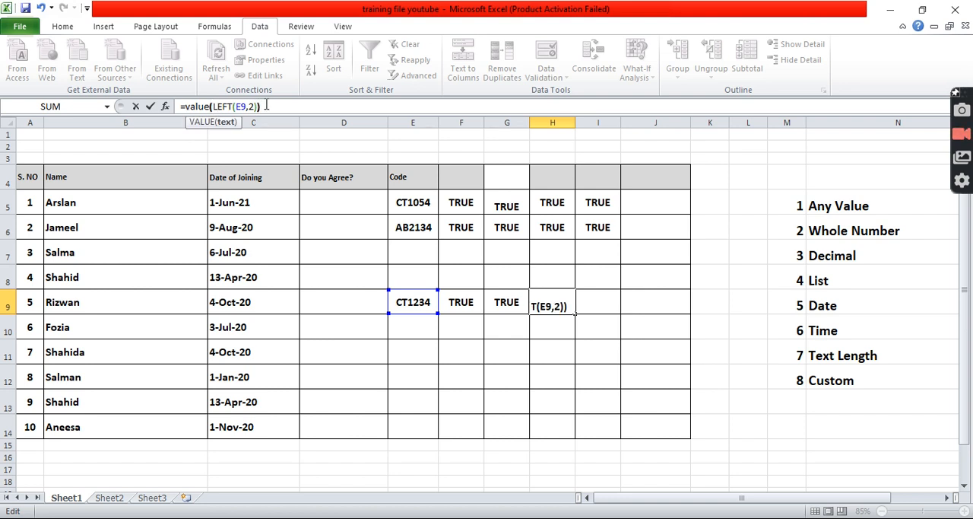
pyautogui.write(')')
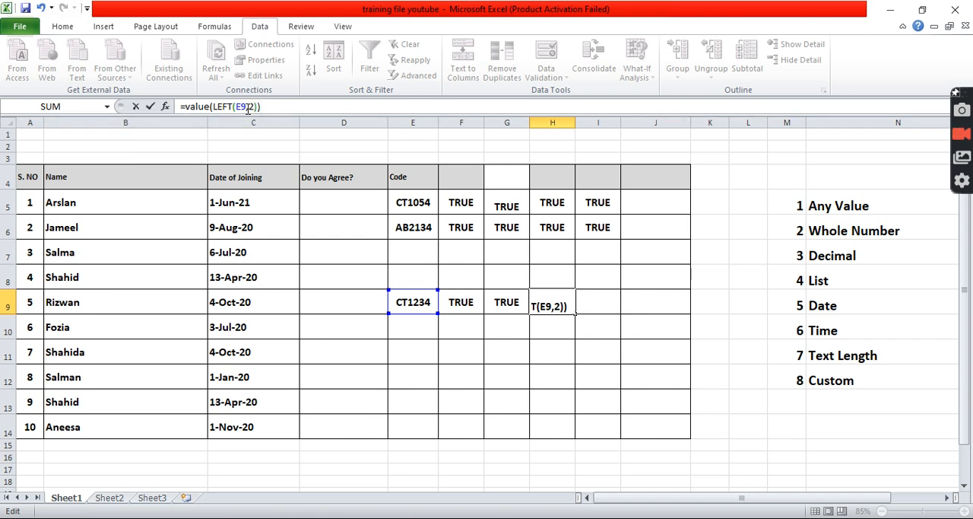
pyautogui.press('Return')
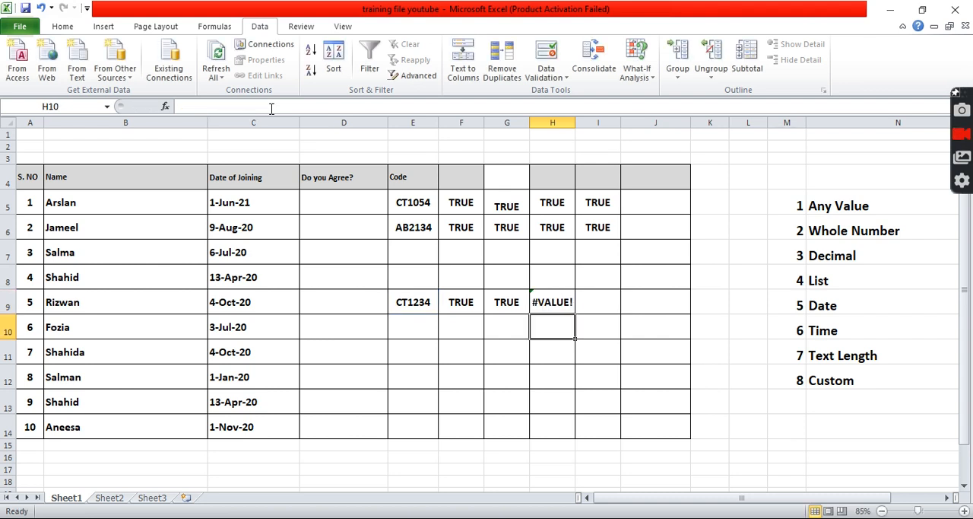
# Wrap the H9 formula in ISNUMBER so that it reads =ISNUMBER(VALUE(LEFT(E9,2))), testing whether the first two characters are numeric.
pyautogui.click(557, 309)
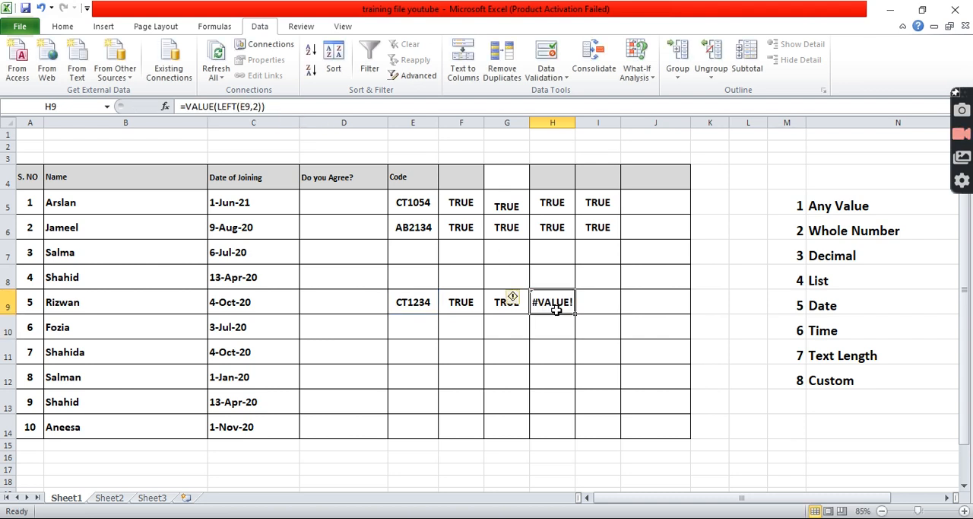
pyautogui.click(186, 105)
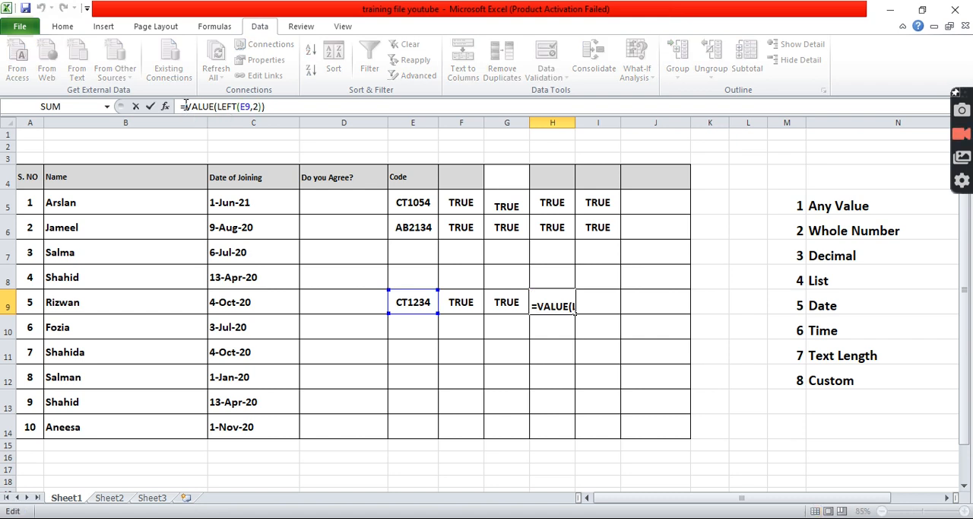
pyautogui.write('isu')
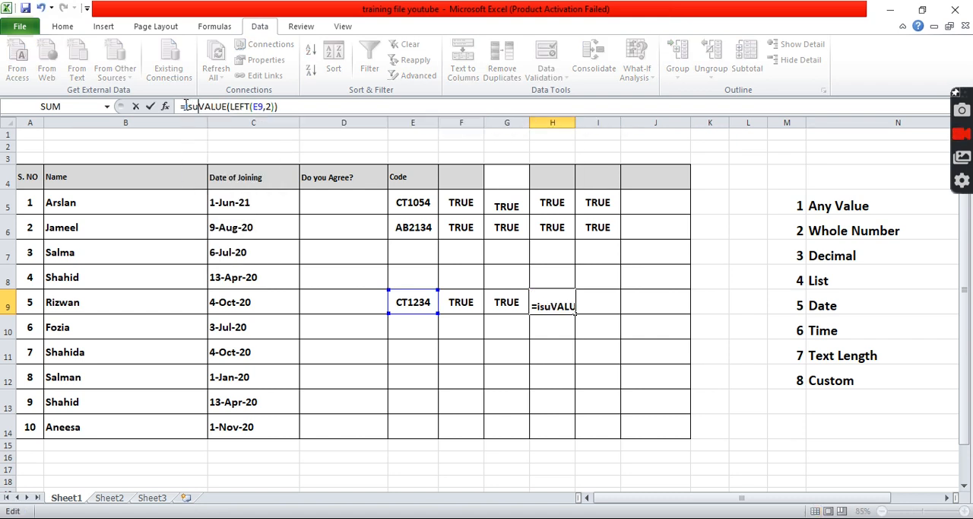
pyautogui.press('BackSpace')
pyautogui.write('number')
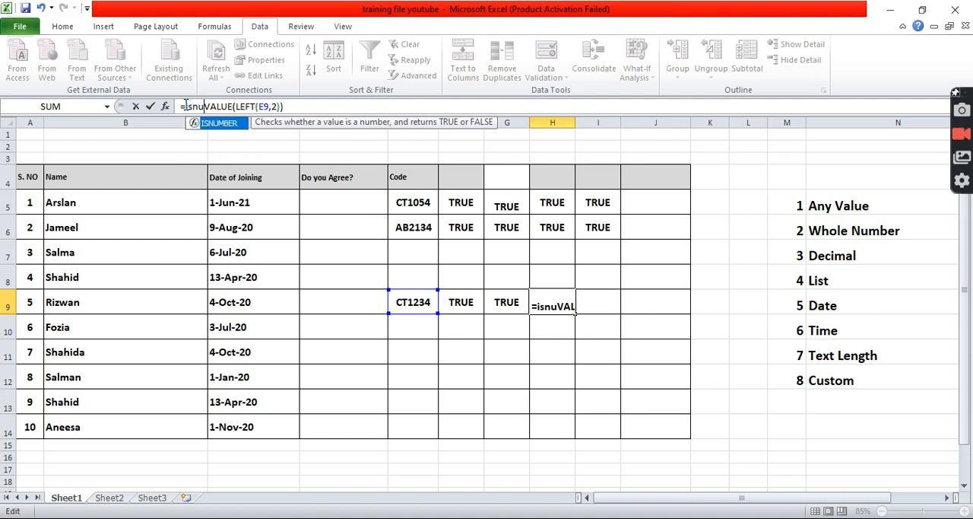
pyautogui.write('(')
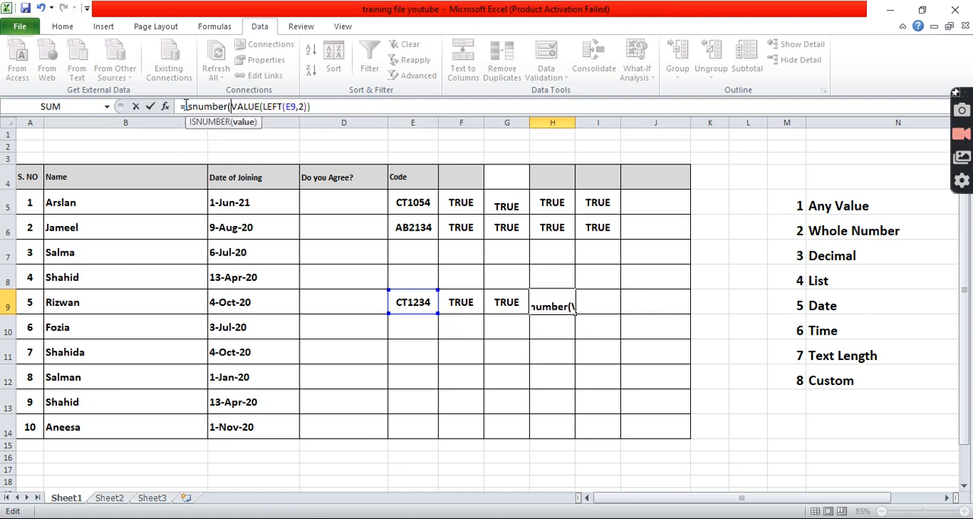
pyautogui.click(343, 110)
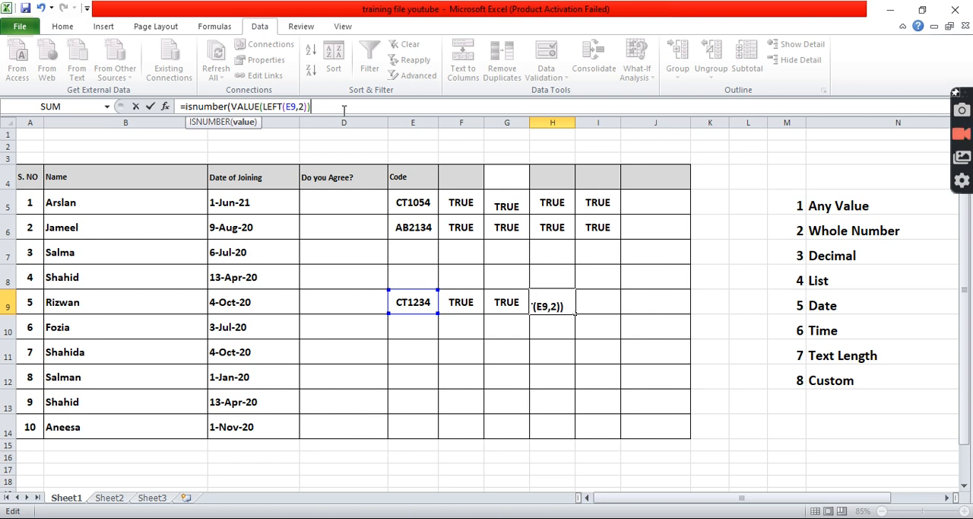
pyautogui.write('))')
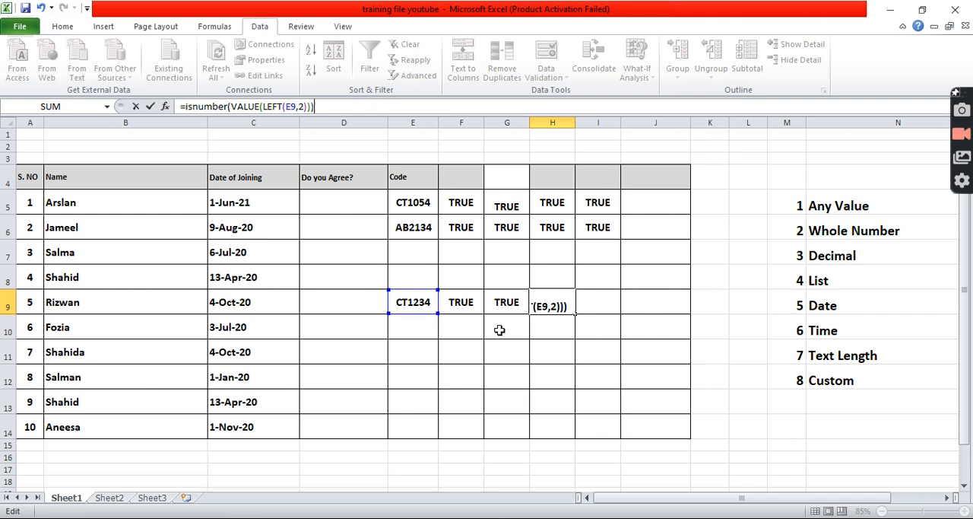
pyautogui.press('Return')
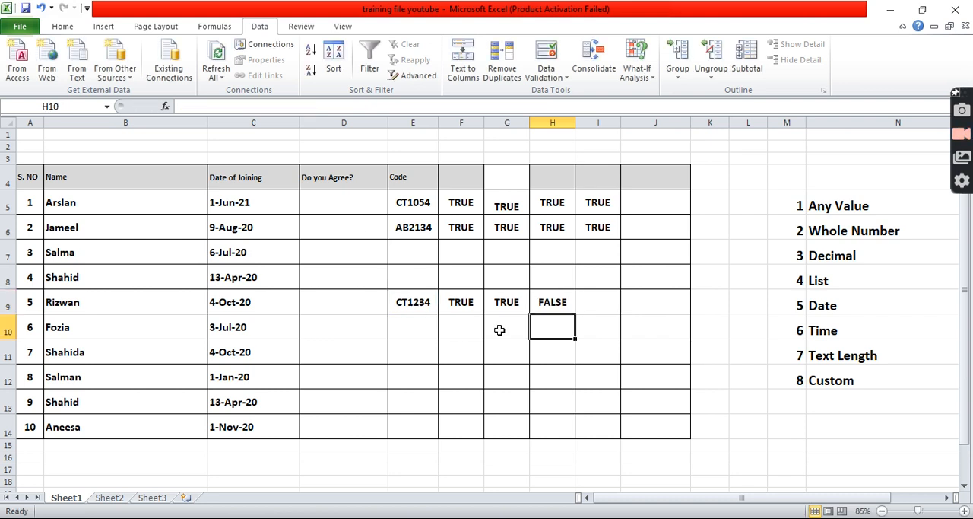
# Wrap the H9 formula in NOT so that it reads =NOT(ISNUMBER(VALUE(LEFT(E9,2)))), and review the finished formula.
pyautogui.click(517, 302)
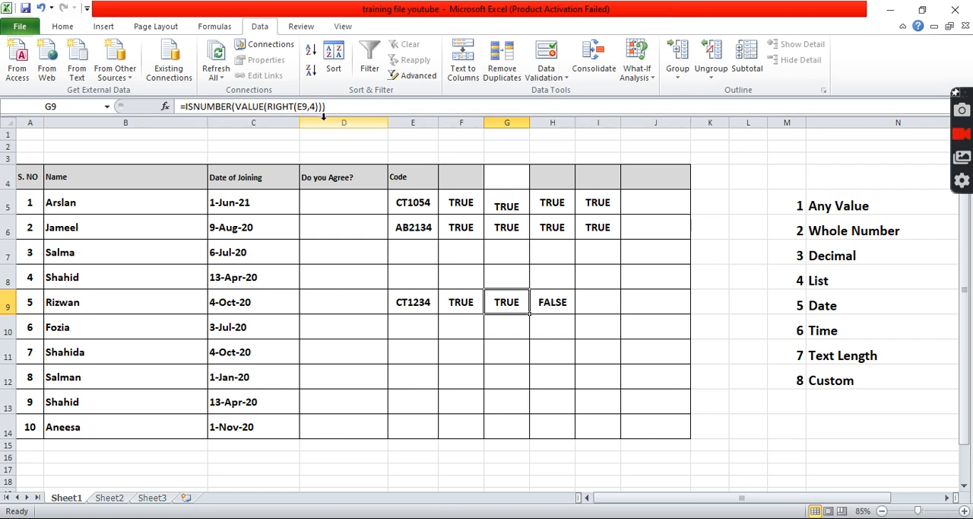
pyautogui.click(563, 306)
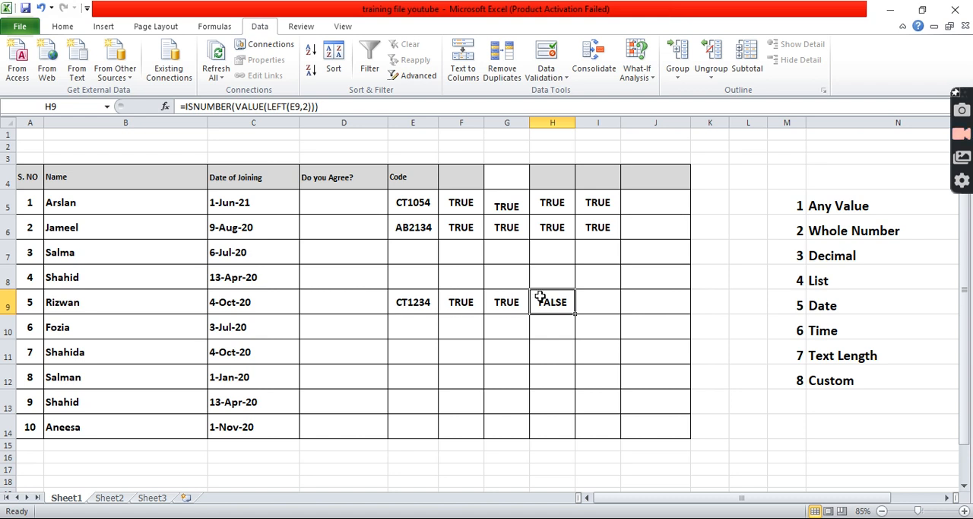
pyautogui.click(185, 106)
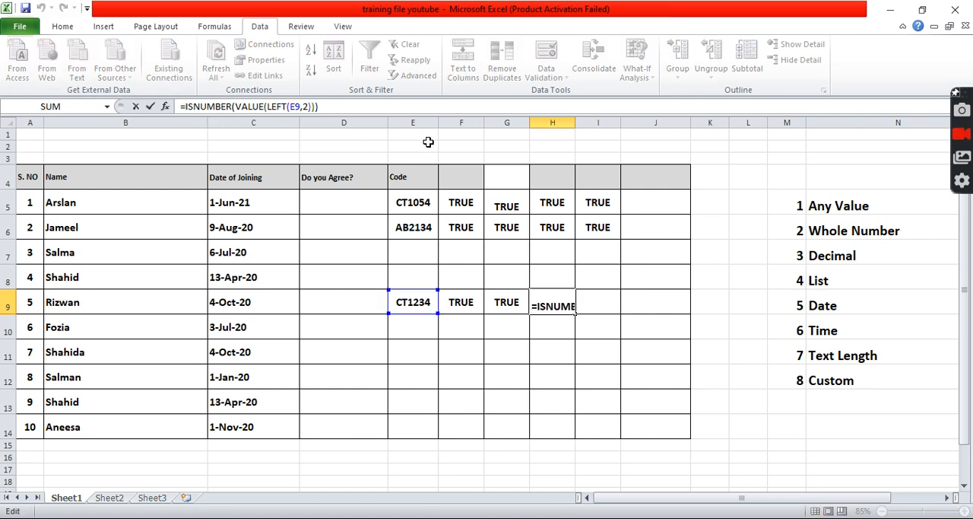
pyautogui.write('not')
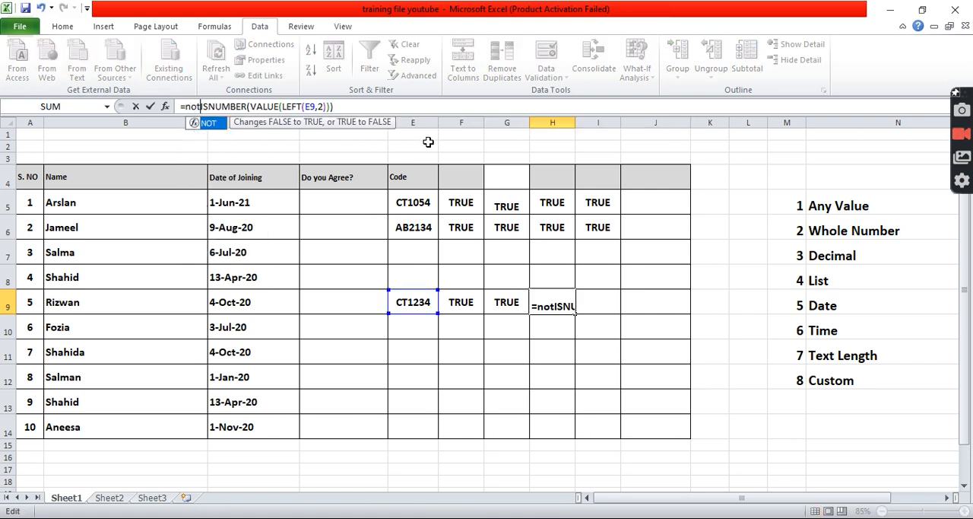
pyautogui.write('(')
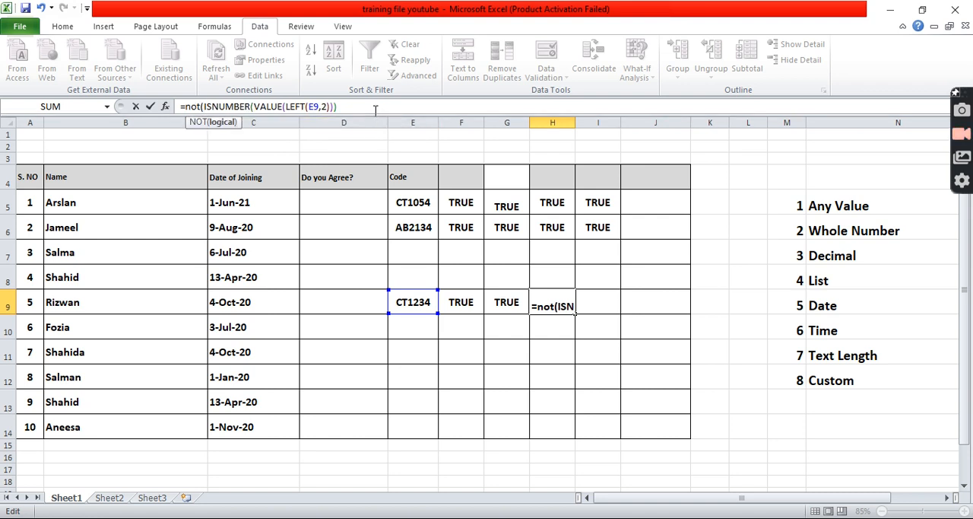
pyautogui.write('))')
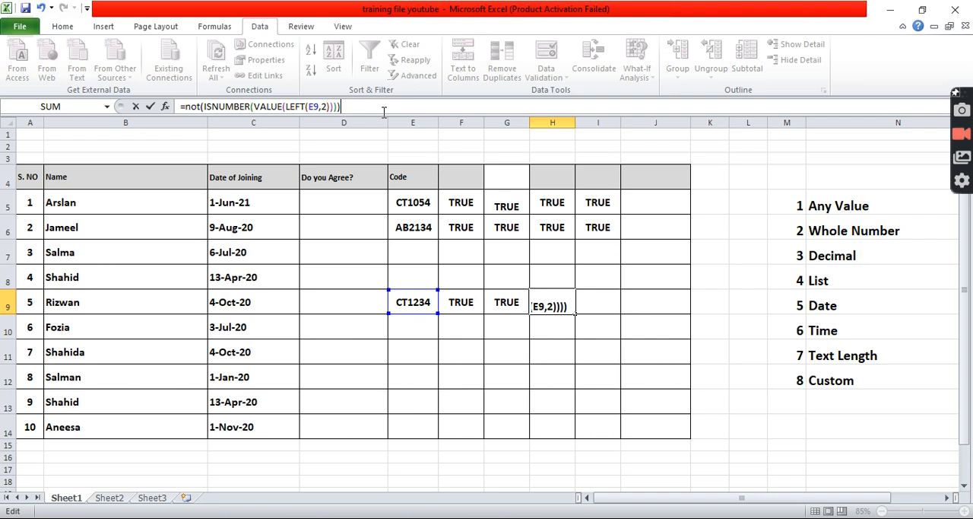
pyautogui.press('Return')
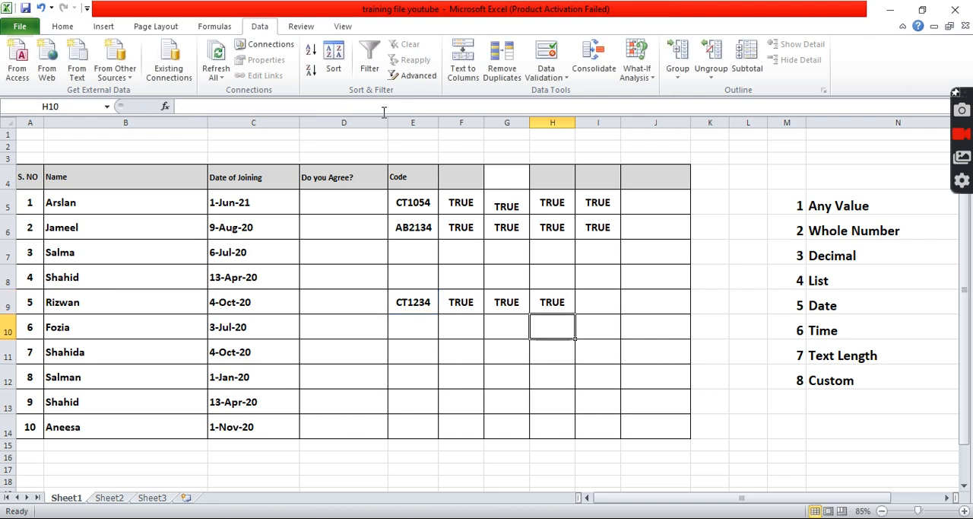
pyautogui.click(552, 302)
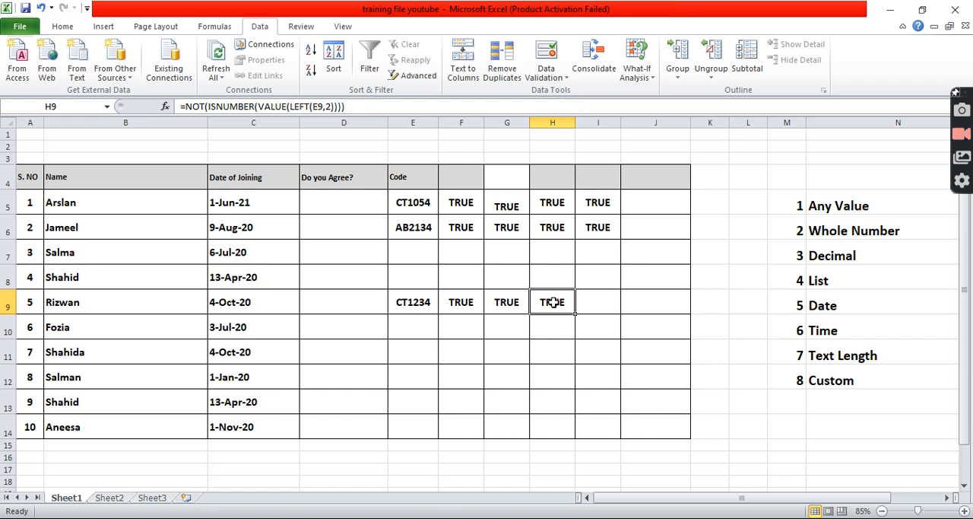
# Show the Office Clipboard and clear all the items collected in it.
pyautogui.click(413, 302)
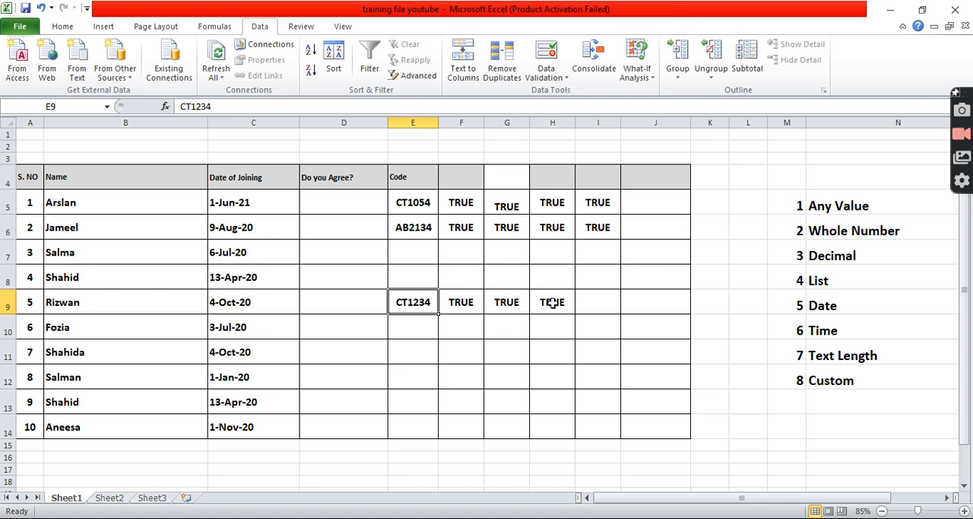
pyautogui.click(64, 26)
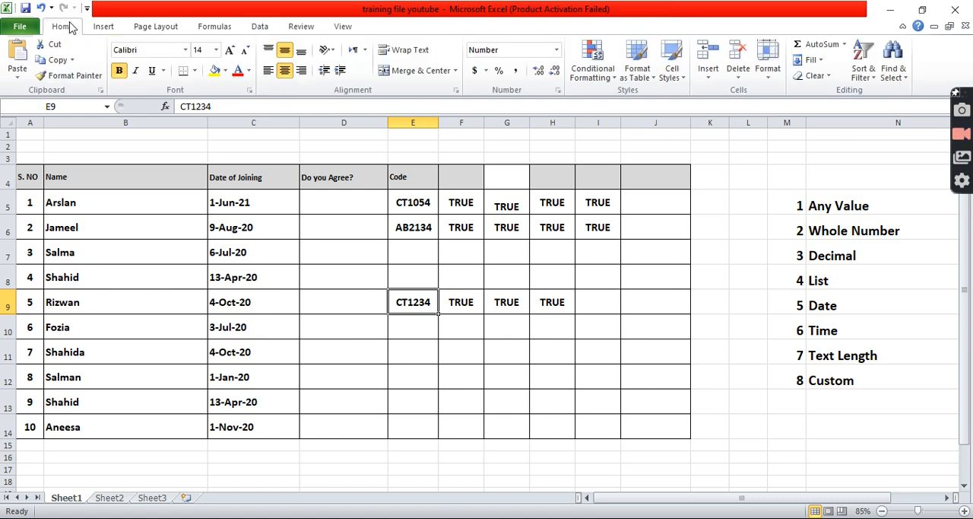
pyautogui.click(101, 90)
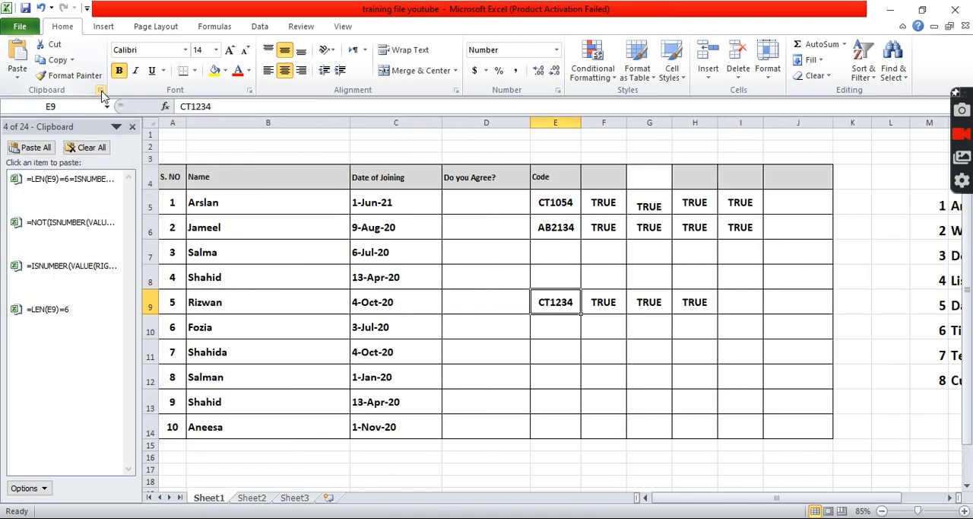
pyautogui.click(90, 148)
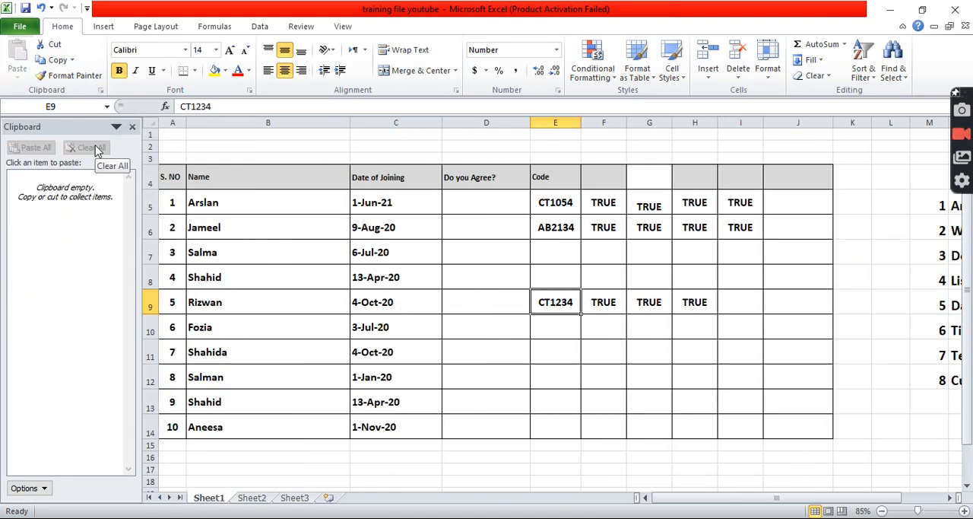
# Copy the formula text =LEN(E9)=6 from cell F9 to the Office Clipboard.
pyautogui.click(597, 301)
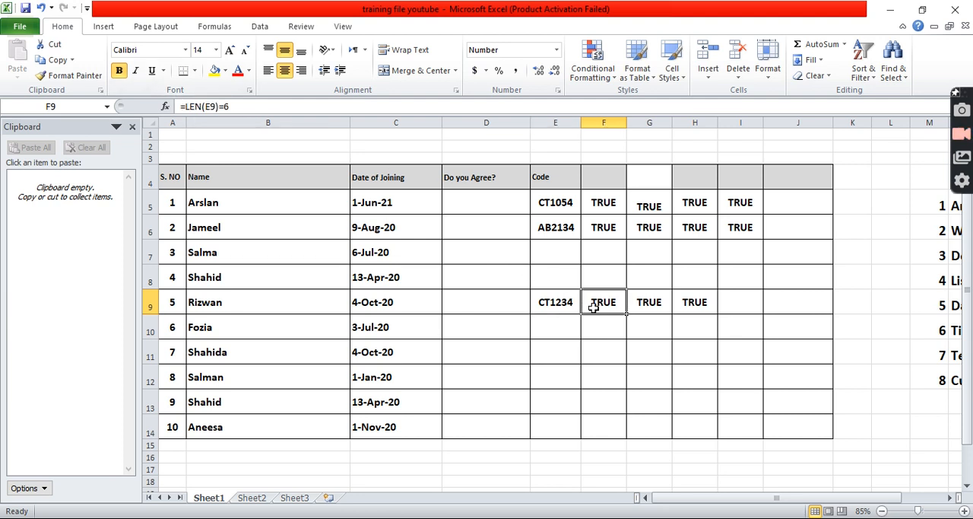
pyautogui.moveTo(255, 104); pyautogui.dragTo(176, 106)
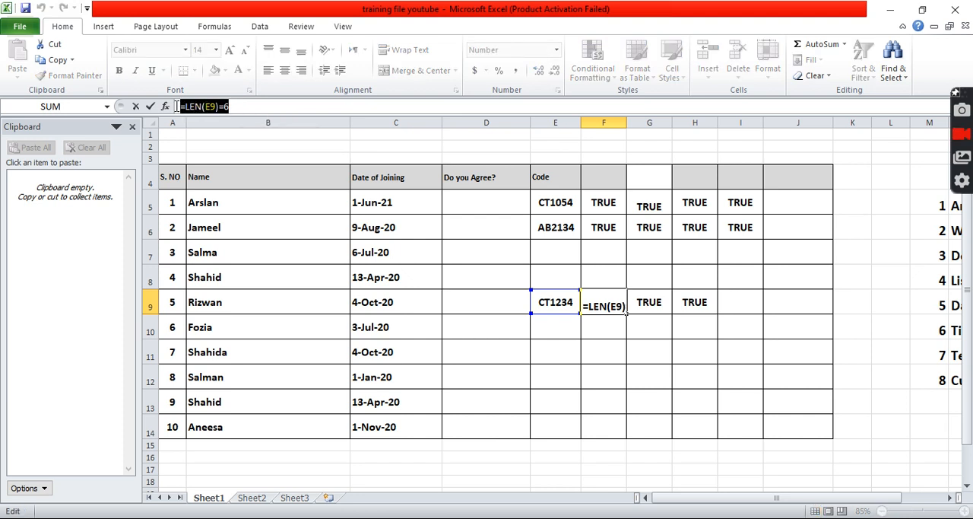
pyautogui.hotkey('ctrl', 'c')
pyautogui.hotkey('ctrl', 'c')
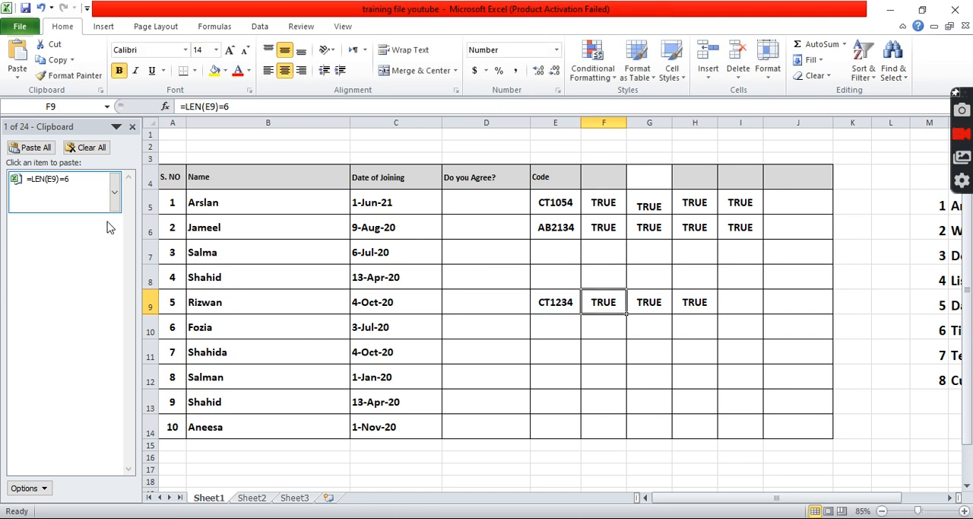
# Copy the formula text =ISNUMBER(VALUE(RIGHT(E9,4))) from cell G9 to the Office Clipboard, leaving the cell unedited.
pyautogui.click(652, 302)
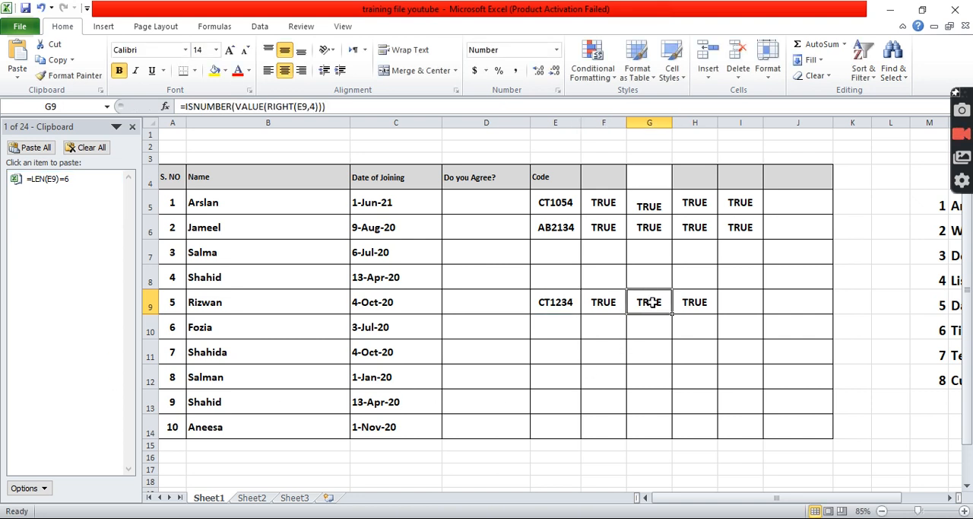
pyautogui.click(337, 106)
pyautogui.moveTo(337, 106); pyautogui.dragTo(204, 91)
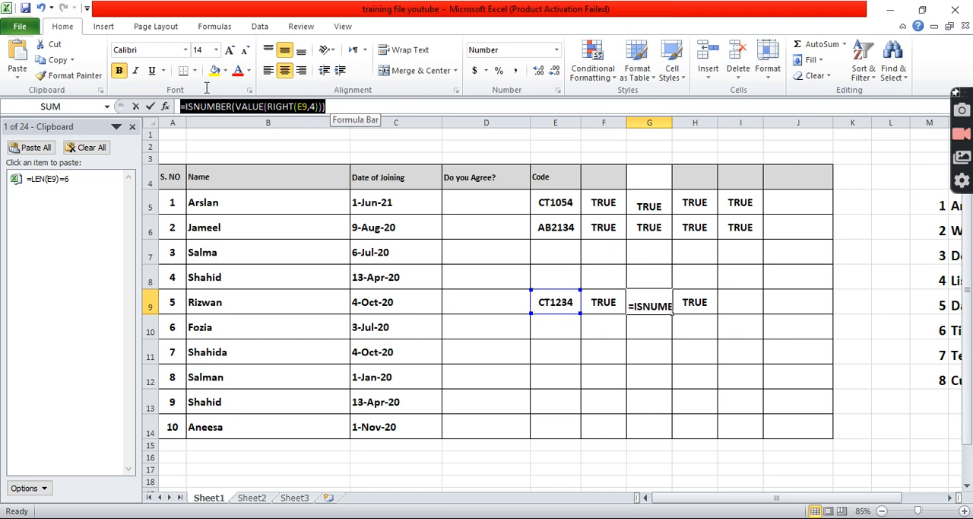
pyautogui.hotkey('ctrl', 'c')
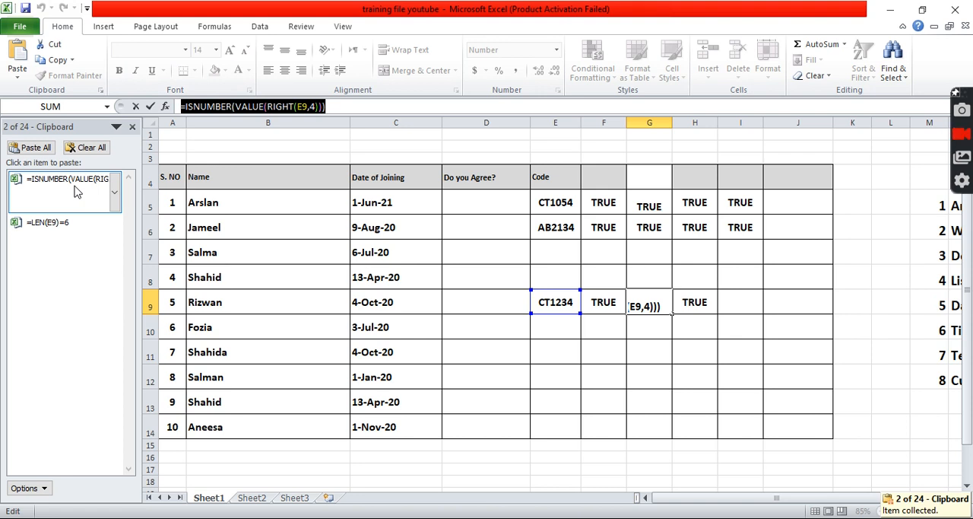
pyautogui.press('Escape')
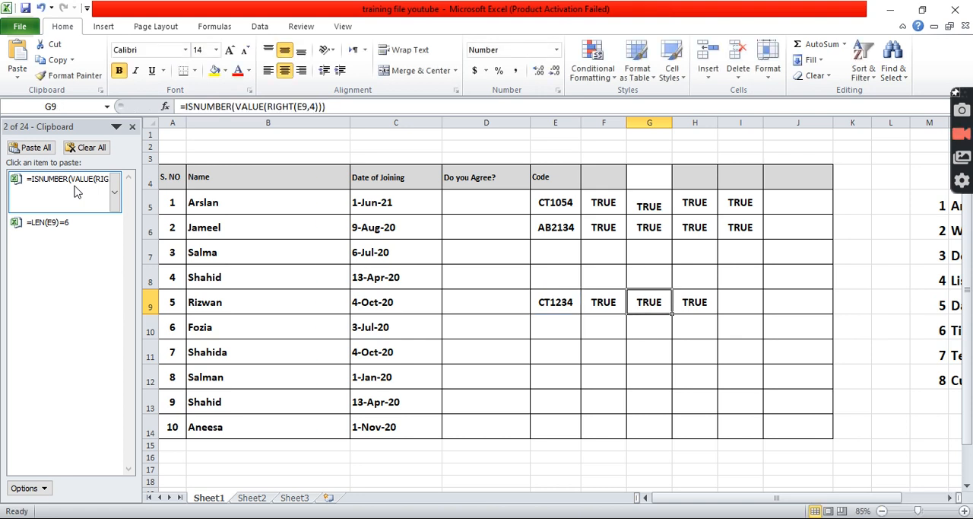
# Copy the formula text =NOT(ISNUMBER(VALUE(LEFT(E9,2)))) from cell H9 to the Office Clipboard, leaving the cell unedited.
pyautogui.click(695, 304)
pyautogui.click(375, 107)
pyautogui.moveTo(375, 107); pyautogui.dragTo(192, 101)
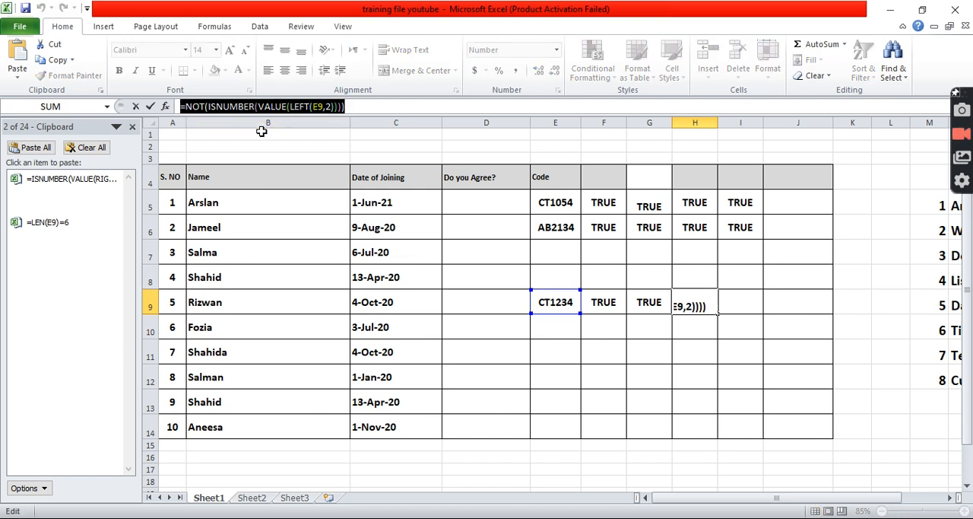
pyautogui.hotkey('ctrl', 'c')
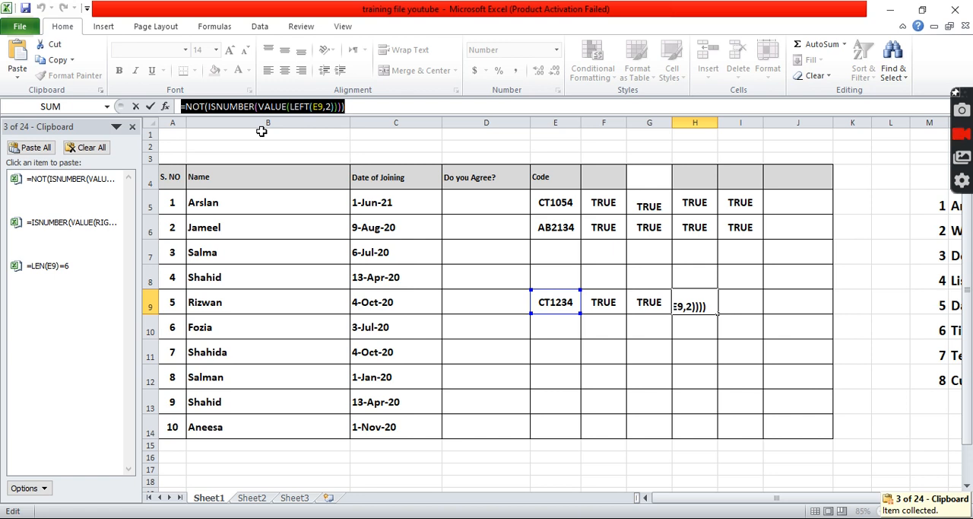
pyautogui.press('Escape')
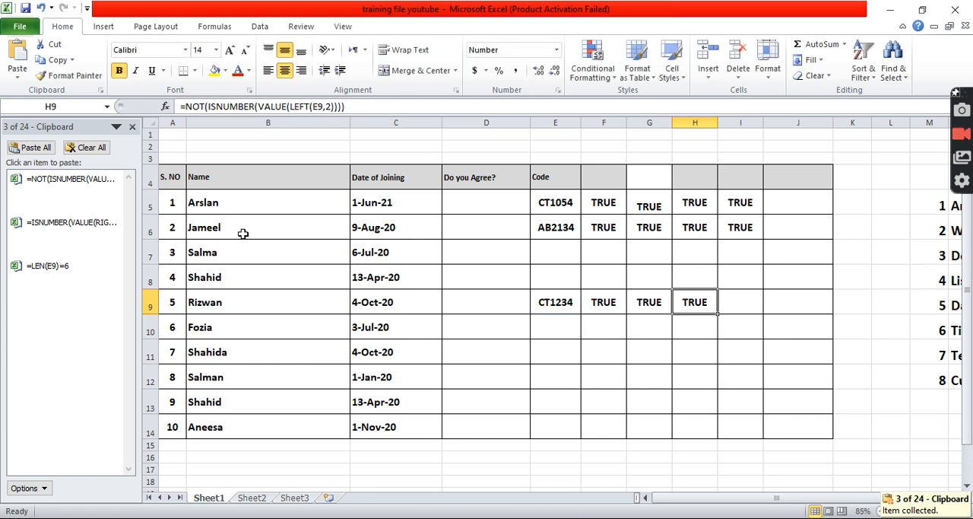
# Combine the three collected formulas in cell I9 as =LEN(E9)=6=ISNUMBER(VALUE(RIGHT(E9,4)))=NOT(ISNUMBER(VALUE(LEFT(E9,2)))).
pyautogui.click(741, 306)
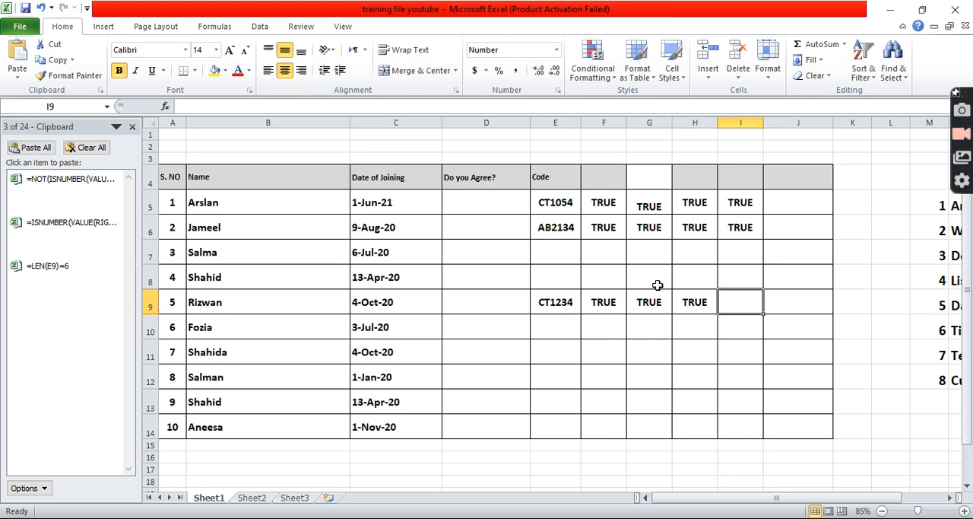
pyautogui.click(235, 107)
pyautogui.click(235, 107)
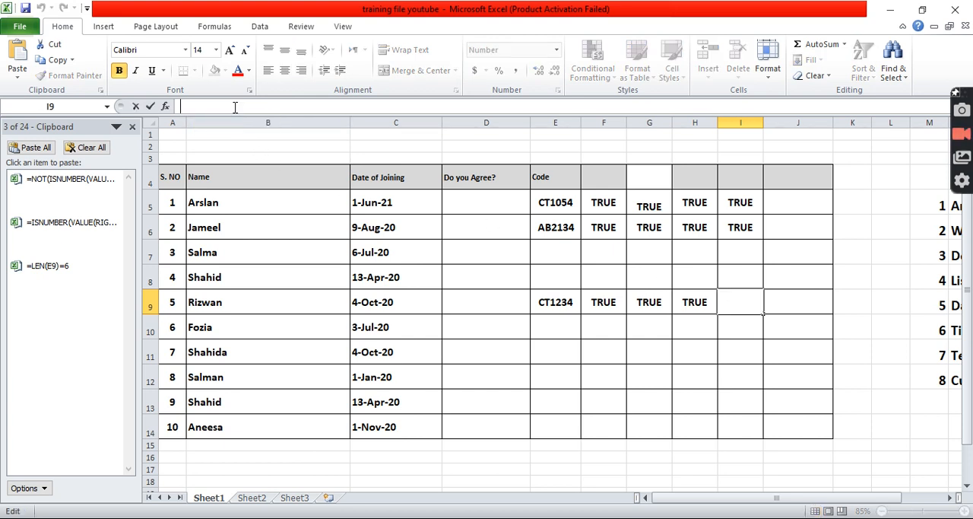
pyautogui.click(65, 278)
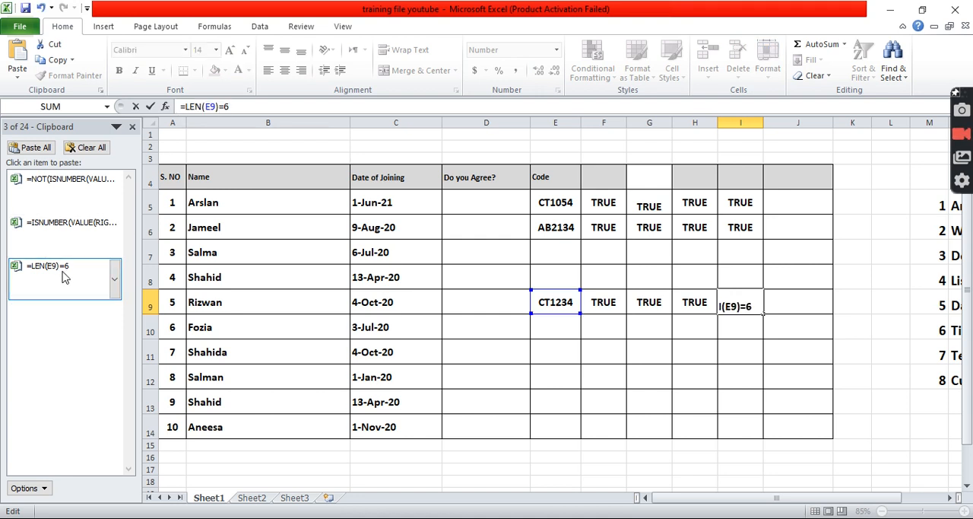
pyautogui.click(63, 230)
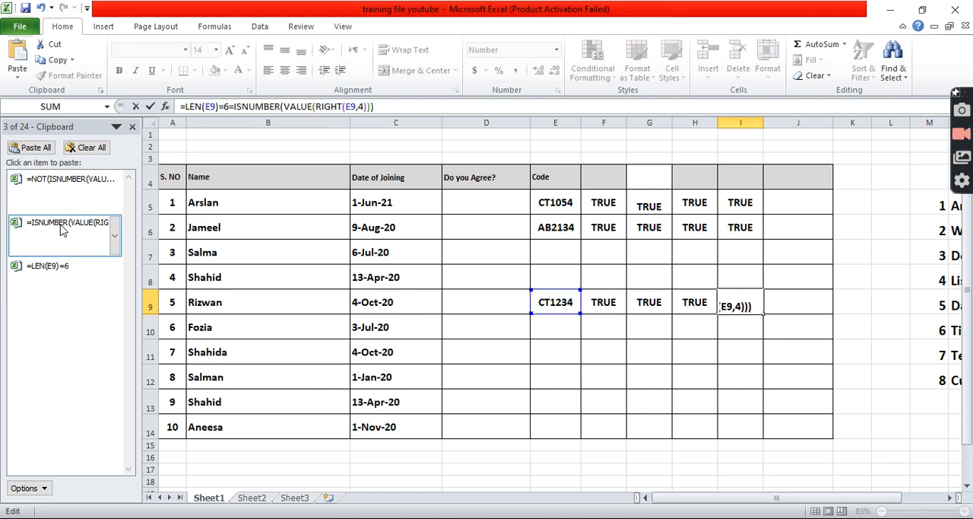
pyautogui.click(63, 185)
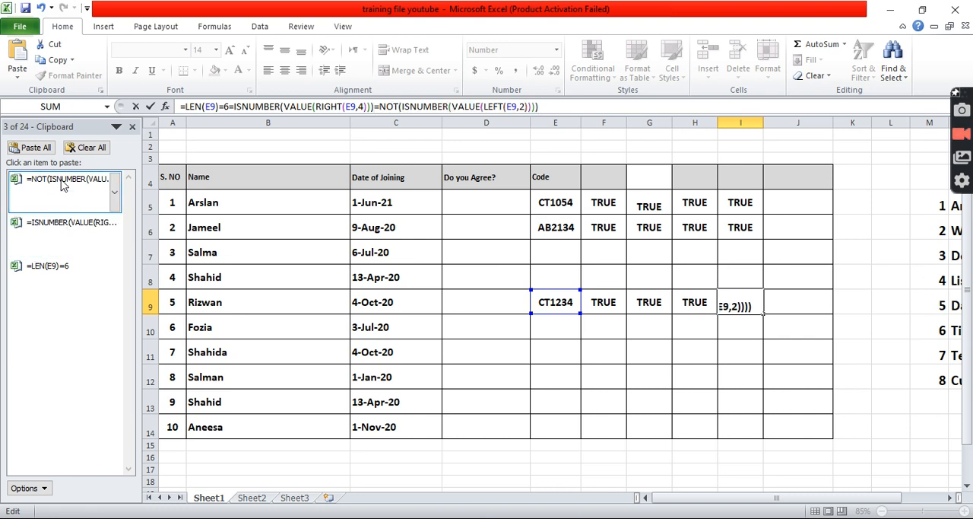
pyautogui.press('Return')
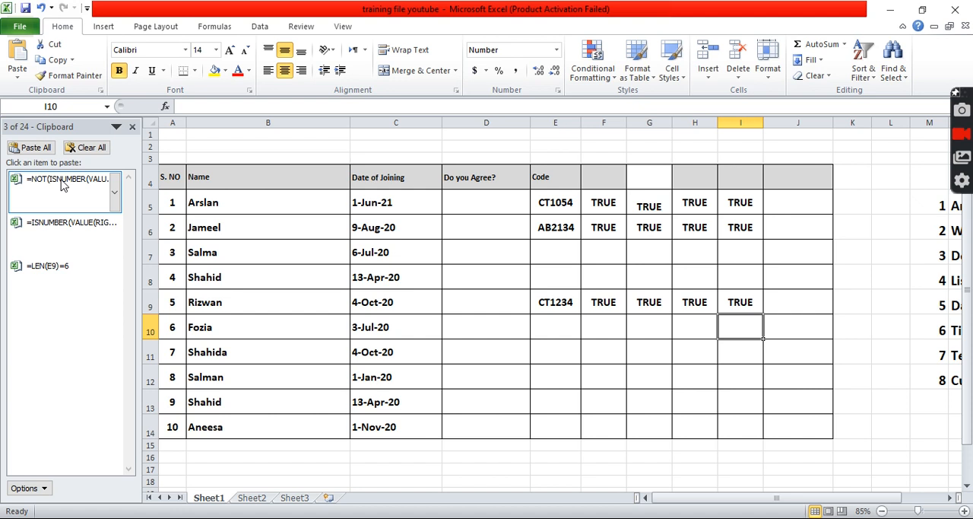
# Copy the full text of the combined formula in cell I9 to the clipboard, leaving the cell unedited.
pyautogui.click(730, 299)
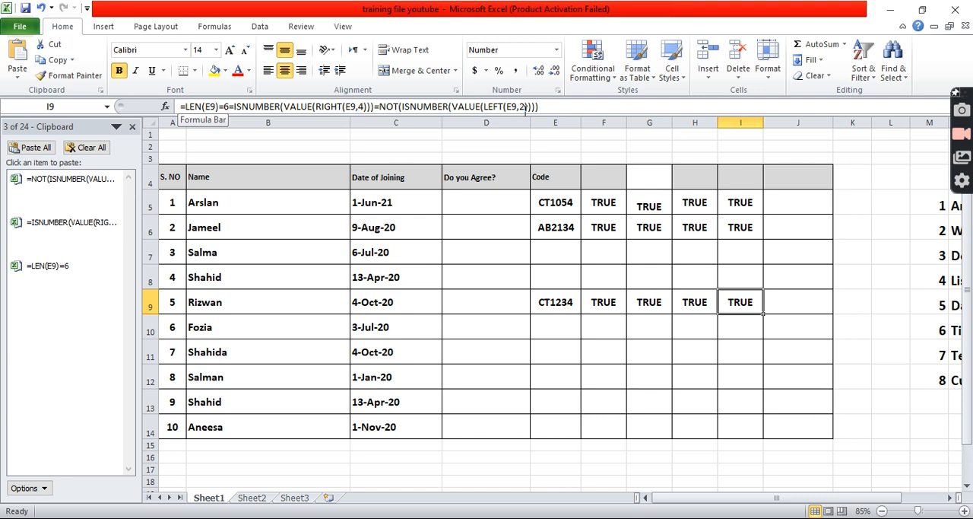
pyautogui.click(564, 106)
pyautogui.moveTo(564, 106); pyautogui.dragTo(213, 97)
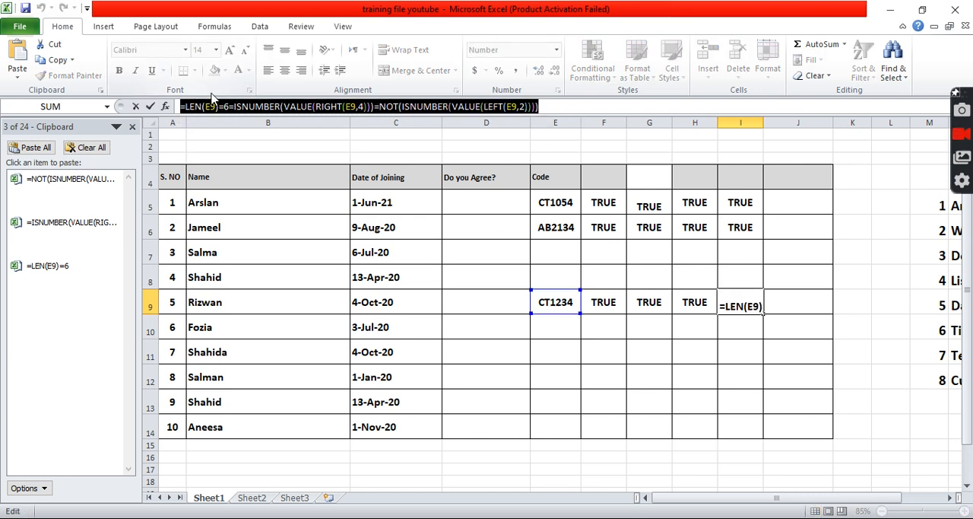
pyautogui.hotkey('ctrl', 'c')
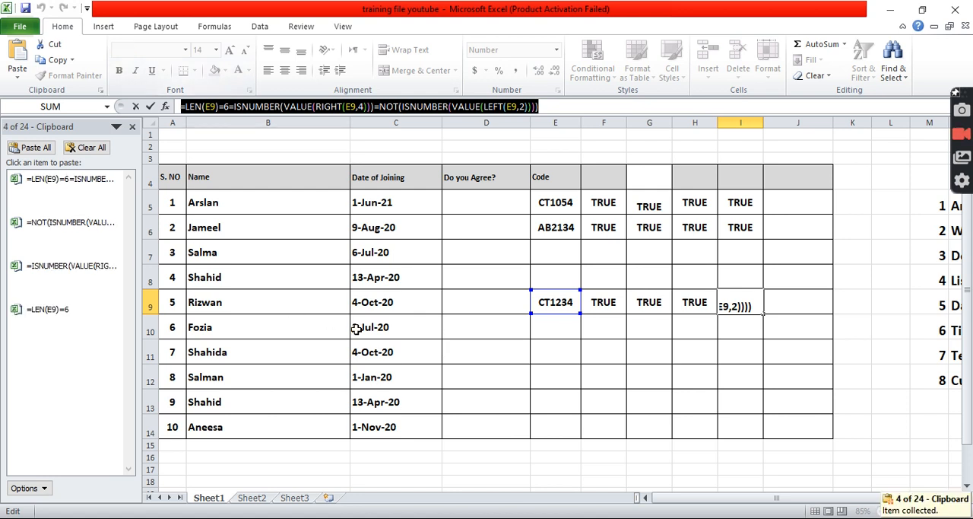
pyautogui.press('Escape')
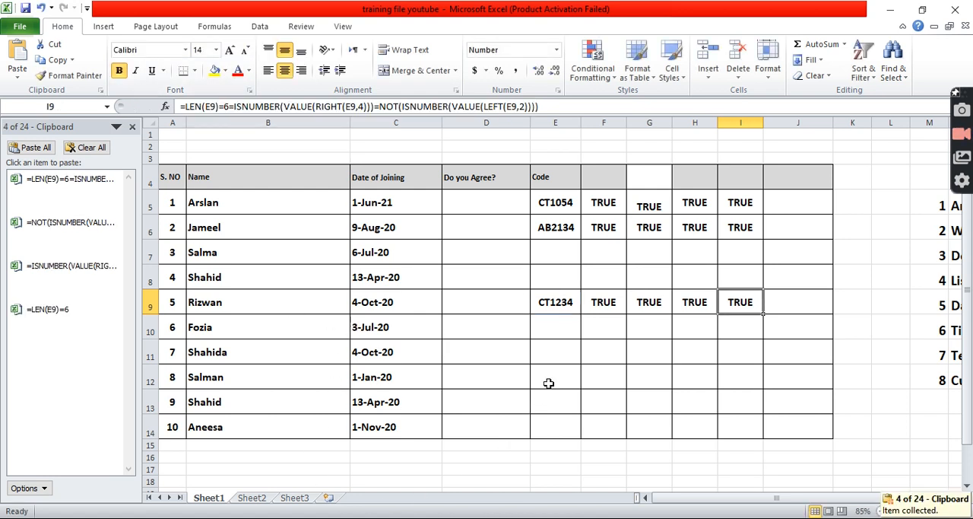
# Clear the existing data validation rule from the Code cells E9:E14.
pyautogui.moveTo(559, 304); pyautogui.dragTo(566, 433)
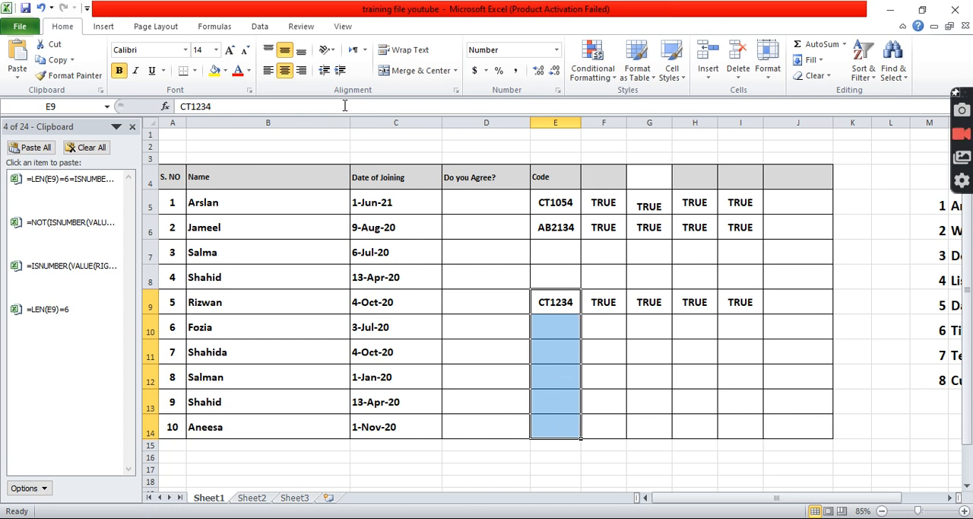
pyautogui.click(261, 27)
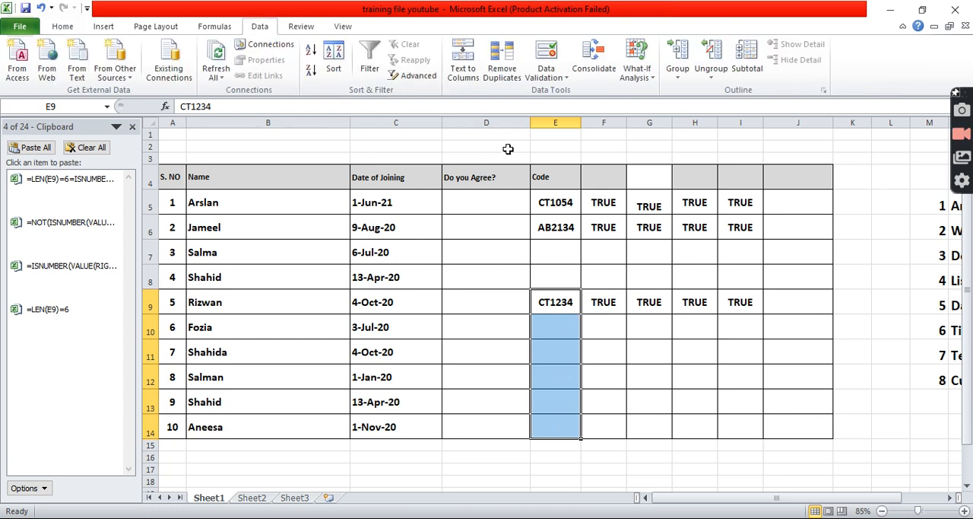
pyautogui.click(549, 79)
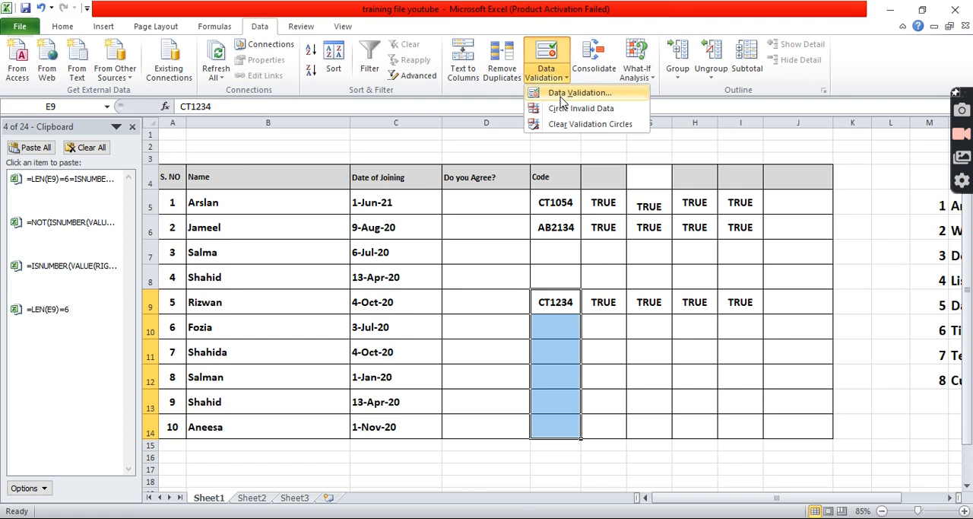
pyautogui.click(563, 92)
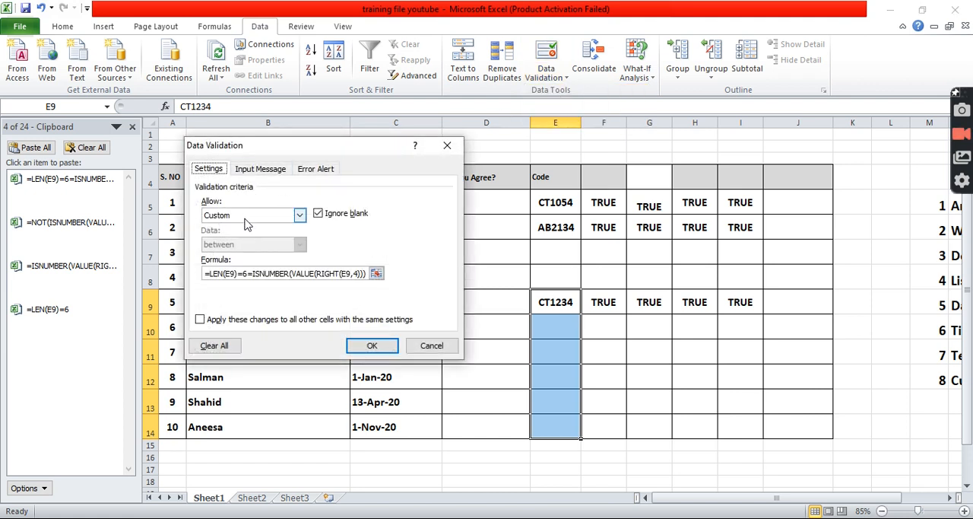
pyautogui.click(214, 347)
pyautogui.click(370, 346)
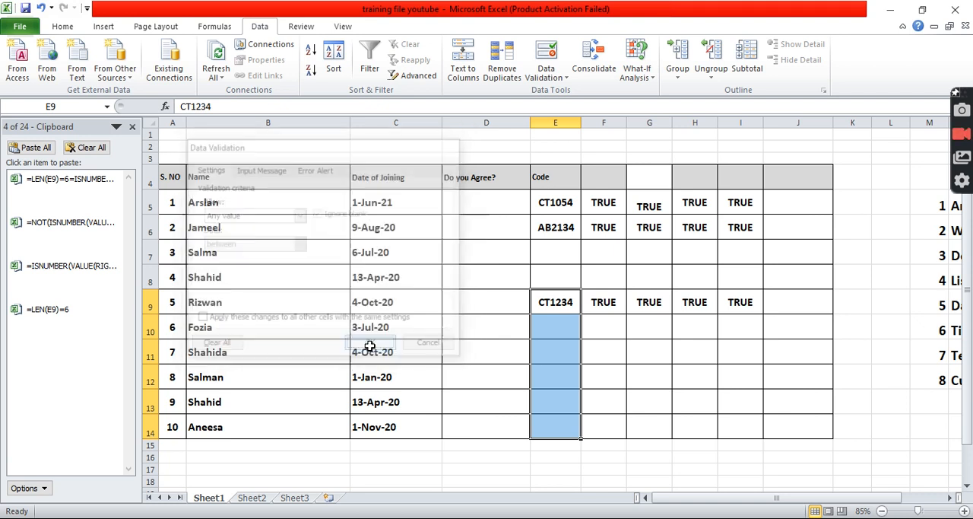
# Apply a Custom data validation rule to E9:E14 with the copied formula =LEN(E9)=6=ISNUMBER(VALUE(RIGHT(E9,4)))=NOT(ISNUMBER(VALUE(LEFT(E9,2)))).
pyautogui.click(555, 78)
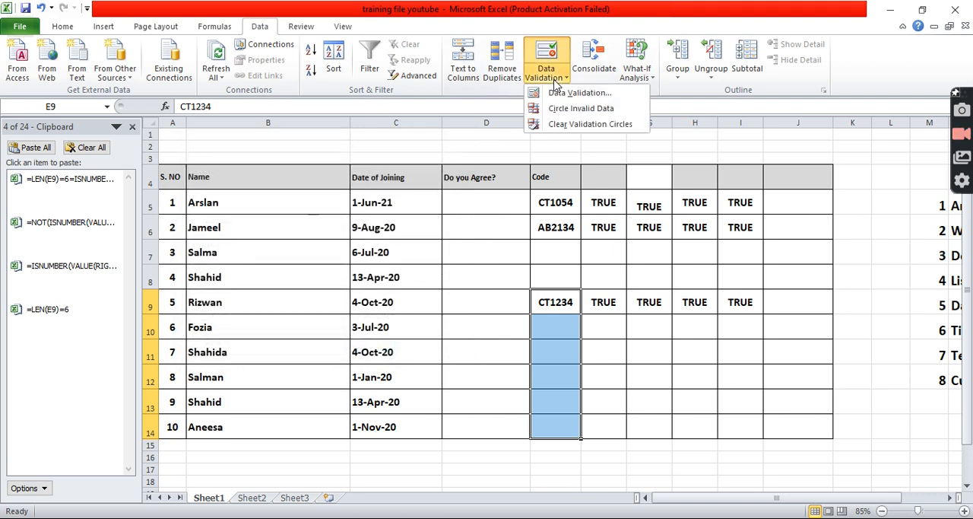
pyautogui.click(561, 92)
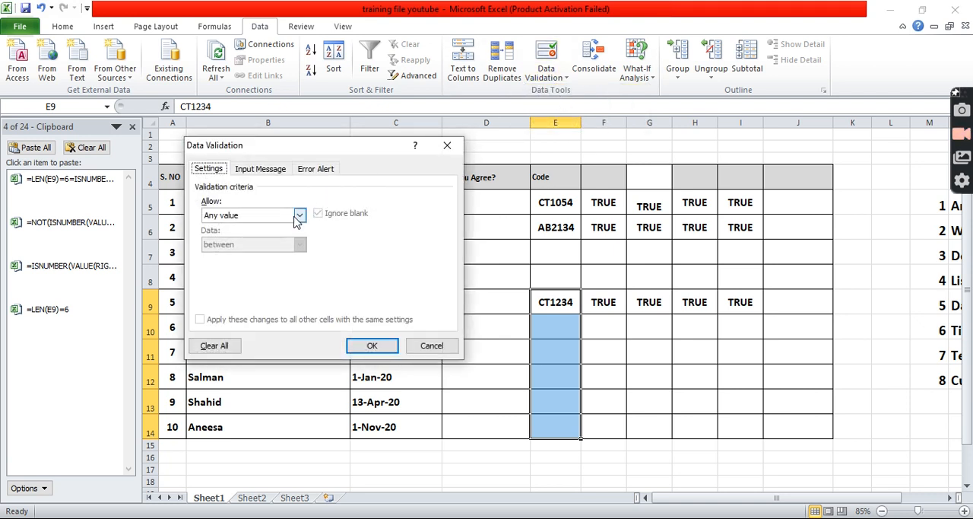
pyautogui.click(263, 220)
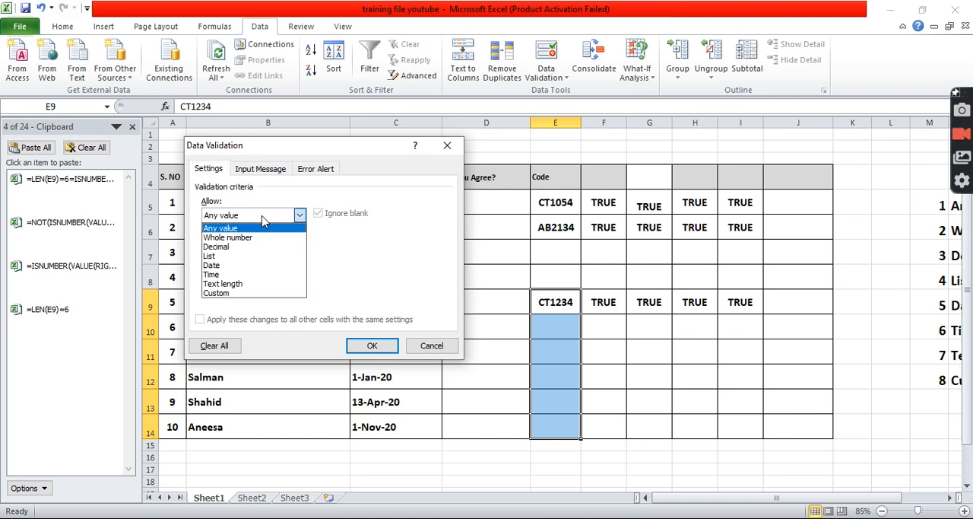
pyautogui.click(230, 293)
pyautogui.click(243, 272)
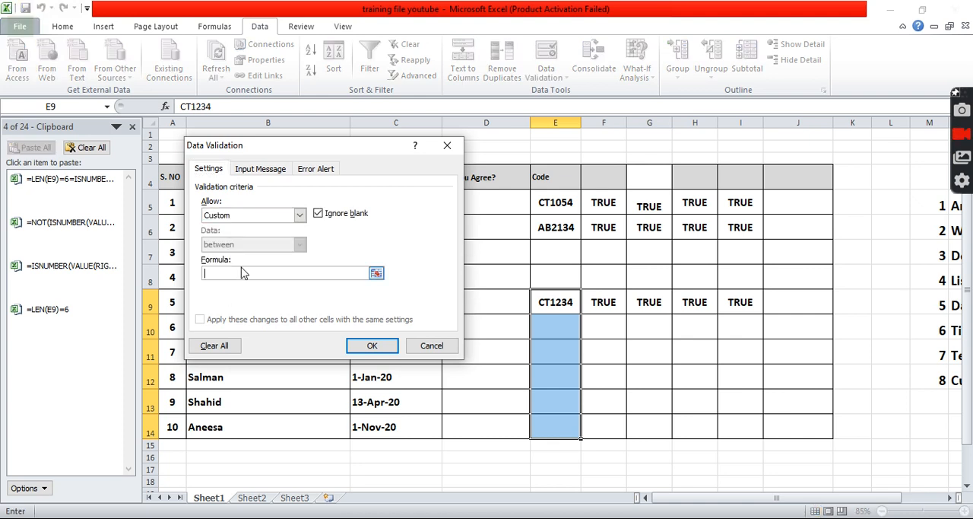
pyautogui.hotkey('ctrl', 'v')
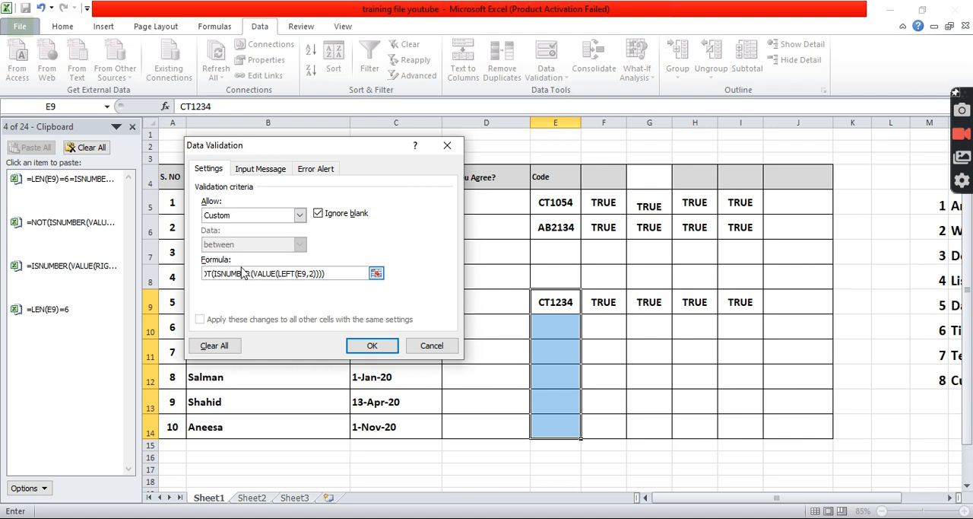
pyautogui.click(373, 347)
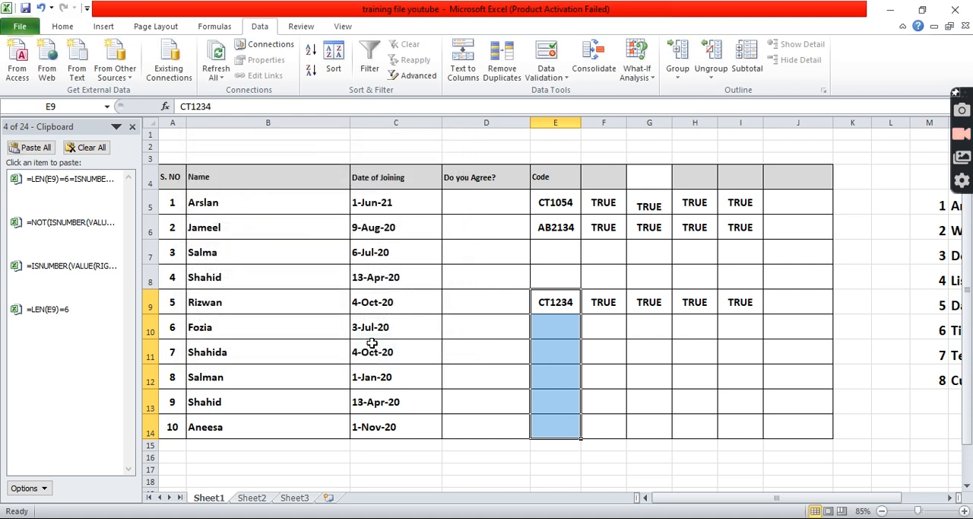
# Test the validation rule by entering the code AB1234 in cell E10.
pyautogui.click(563, 341)
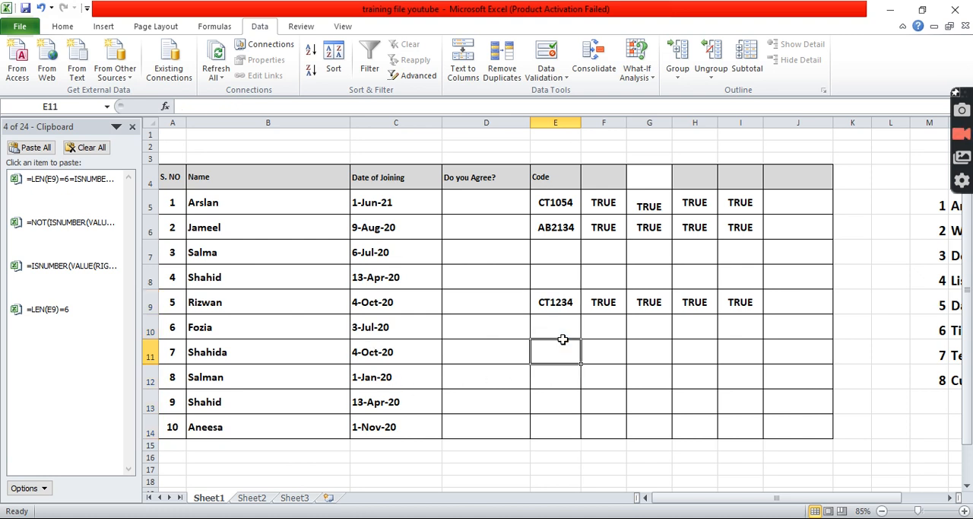
pyautogui.click(564, 329)
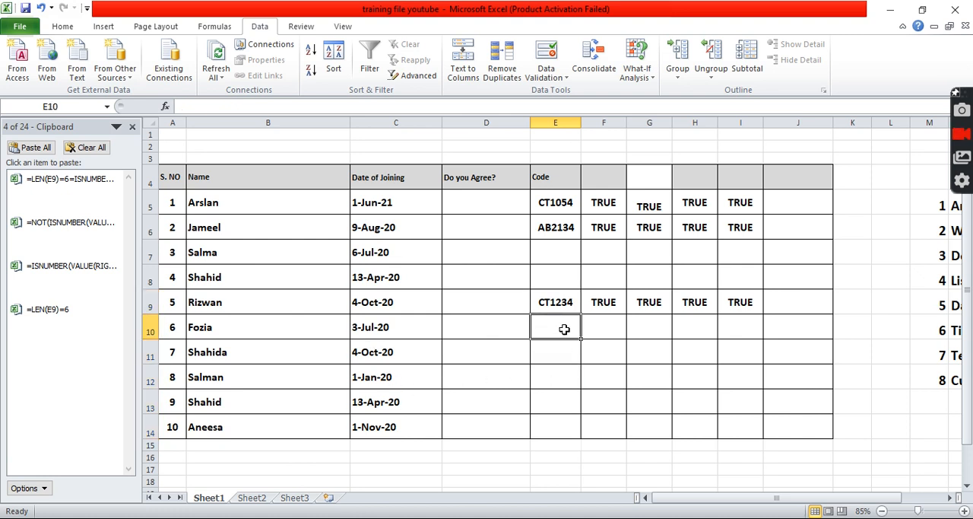
pyautogui.write('AB1')
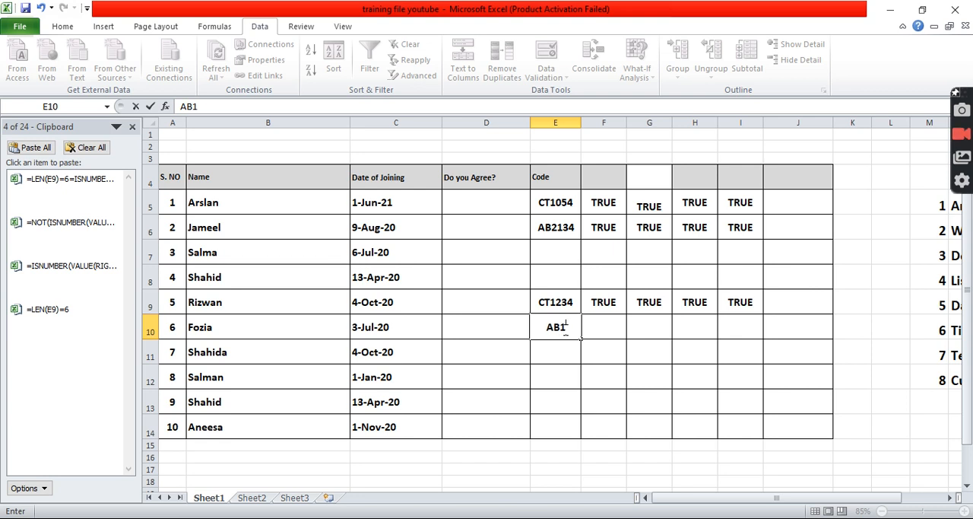
pyautogui.write('234')
pyautogui.press('Return')
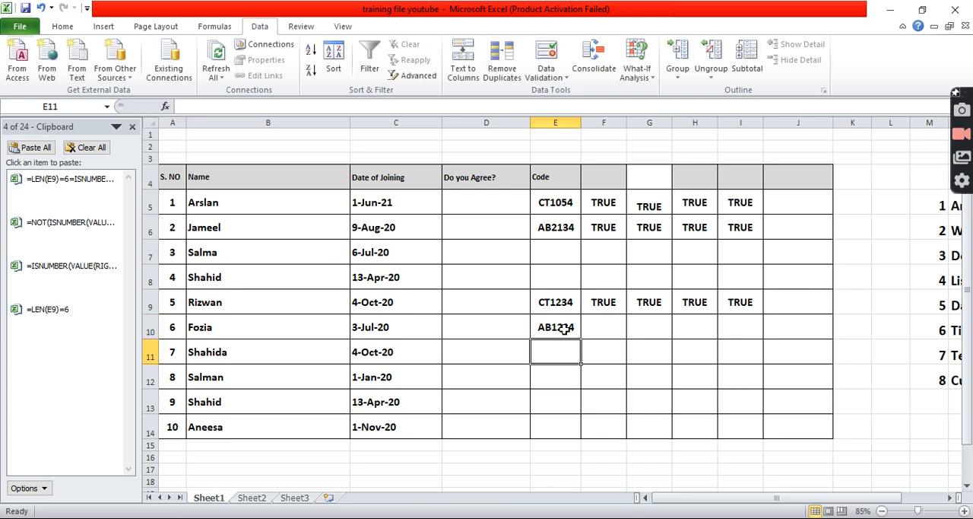
# Try to enter the seven-character code ABC1234 in cell E11, and discard the entry.
pyautogui.write('ABC12')
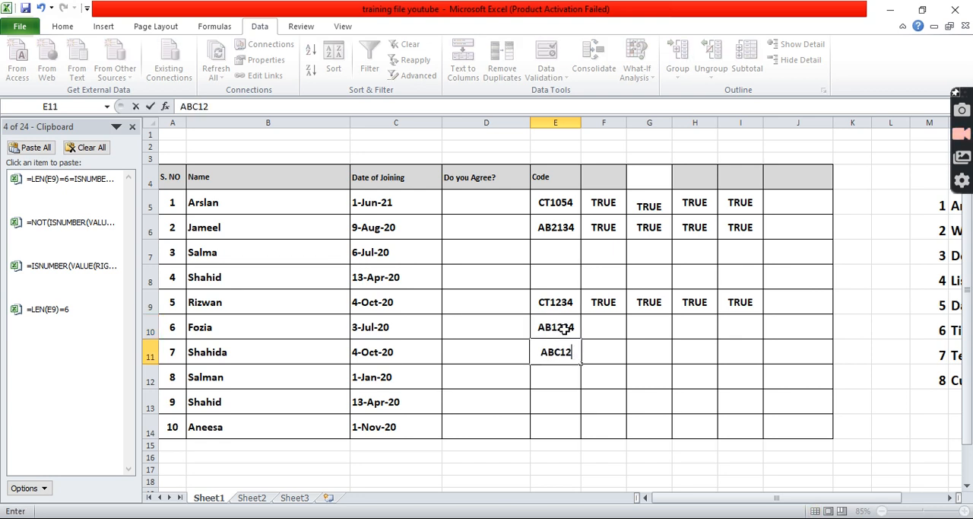
pyautogui.write('34')
pyautogui.press('Return')
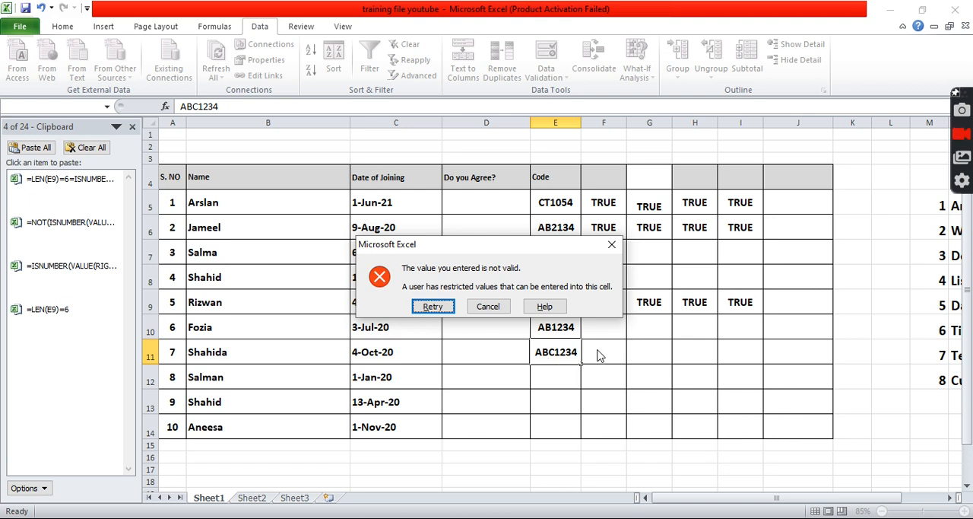
pyautogui.press('Escape')
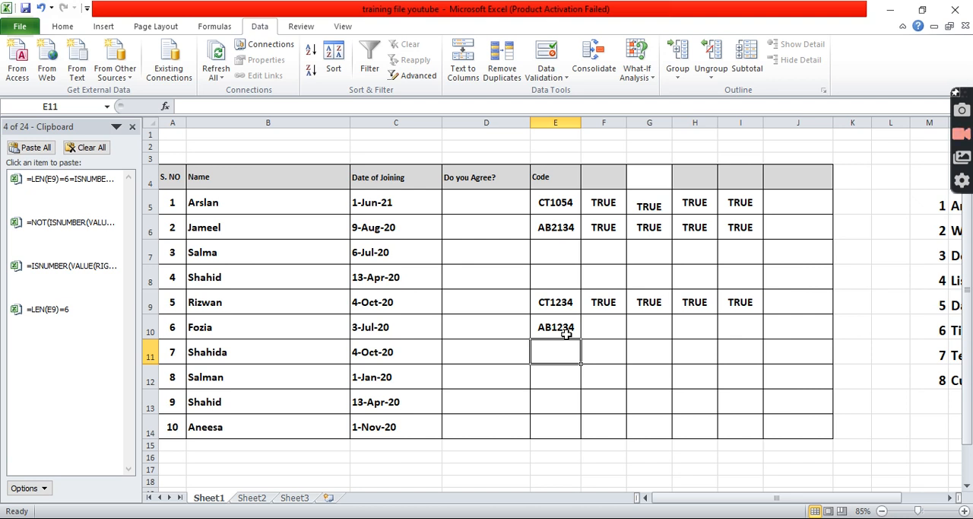
# Enter the code EG3456 in cell E11.
pyautogui.write('E')
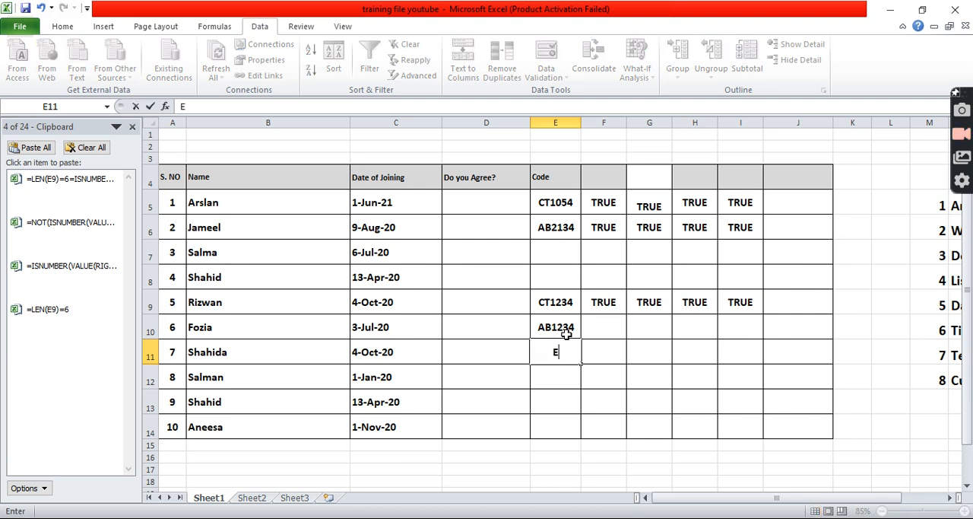
pyautogui.write('G3456')
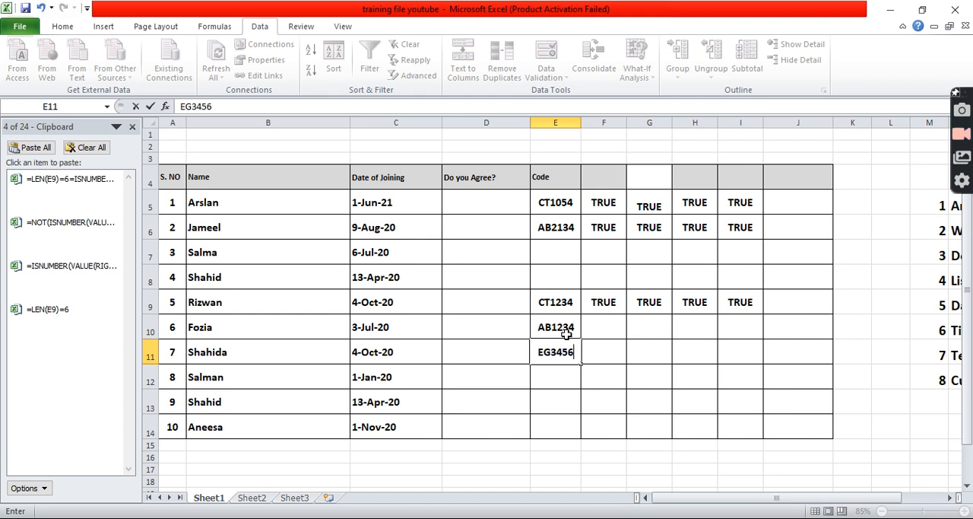
pyautogui.press('Return')
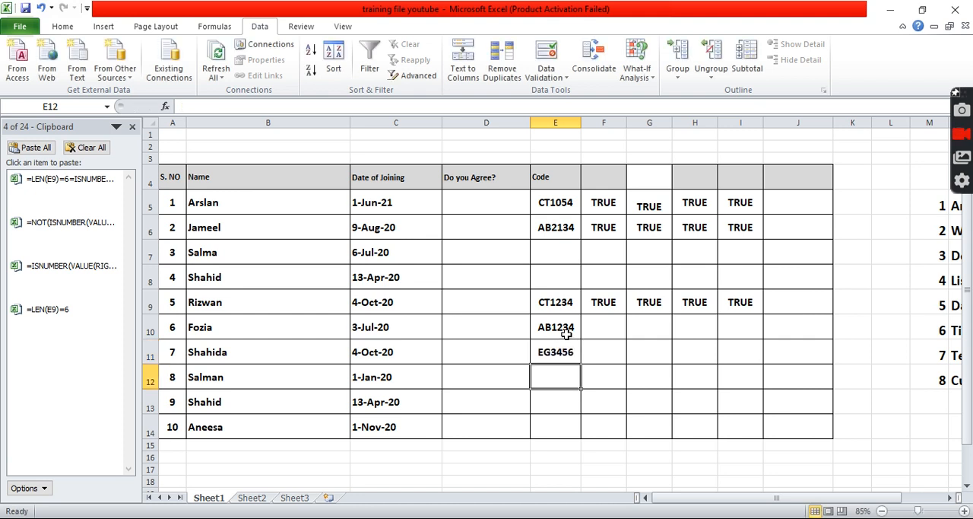
# Test the rule with the single-letter code E12345 in cell E12 and reselect the cell.
pyautogui.write('E12345')
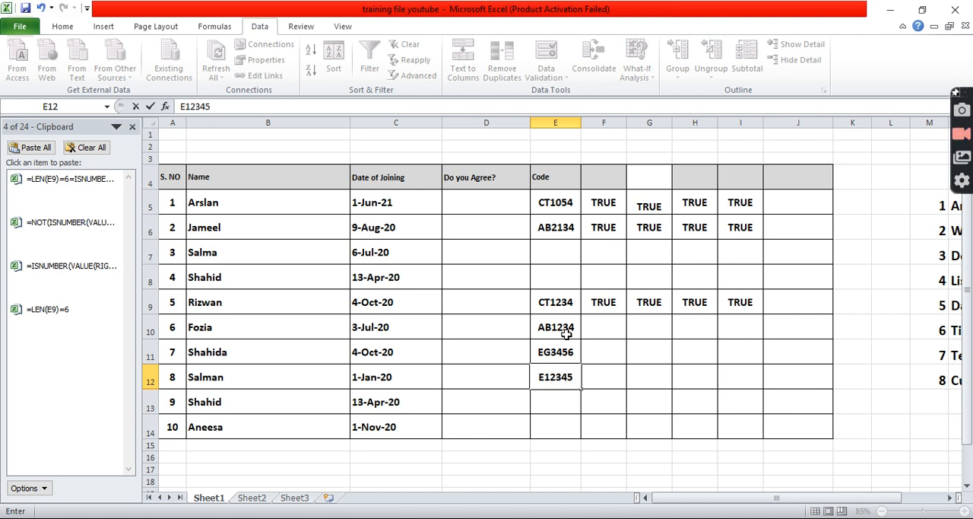
pyautogui.press('Return')
pyautogui.press('Up')
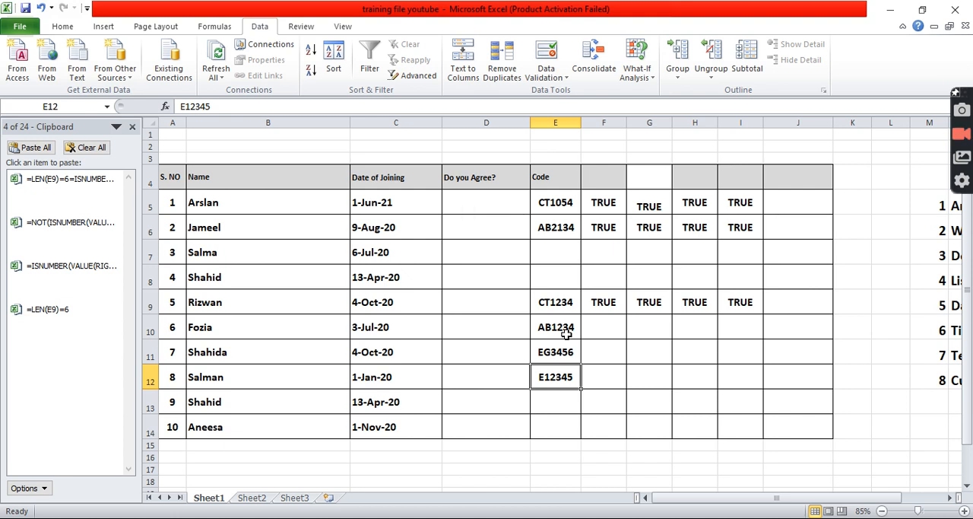
# Replace the code in cell E12 with EQ1234, rejecting the autocomplete suggestion.
pyautogui.write('Eq')
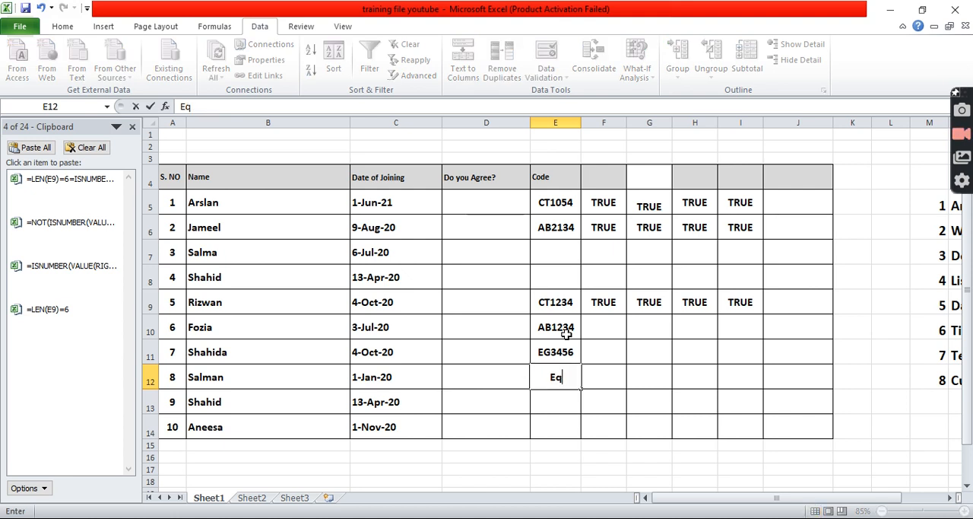
pyautogui.press('BackSpace')
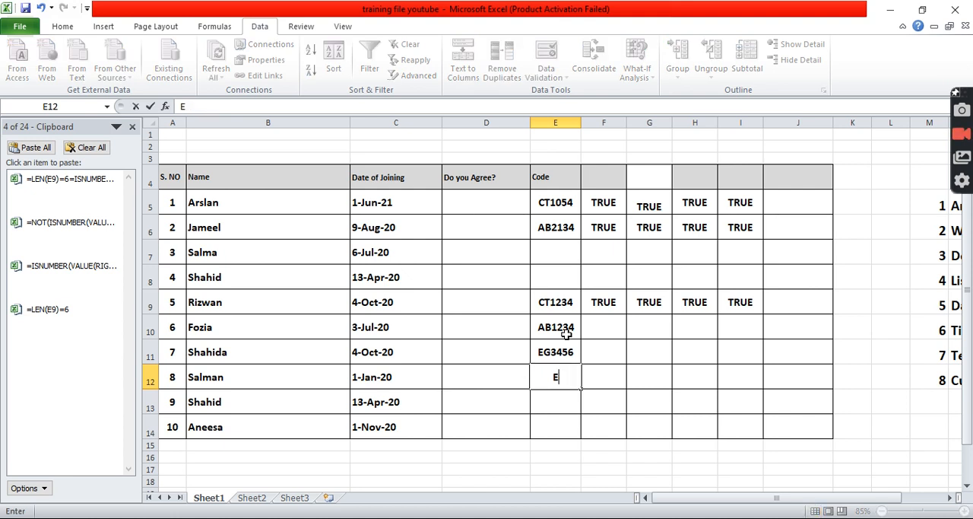
pyautogui.write('Q1234')
pyautogui.press('Return')
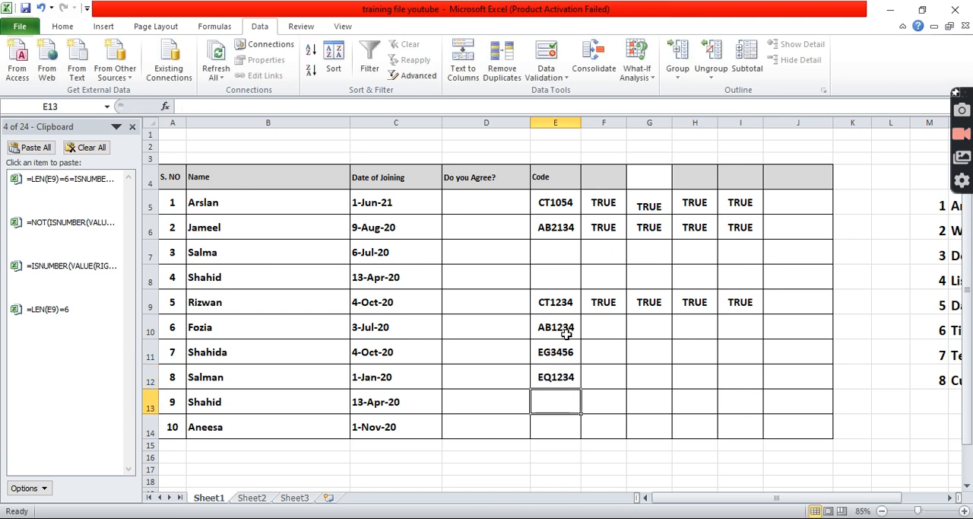
# Test the rule again by replacing the code in cell E12 with E43643.
pyautogui.press('Up')
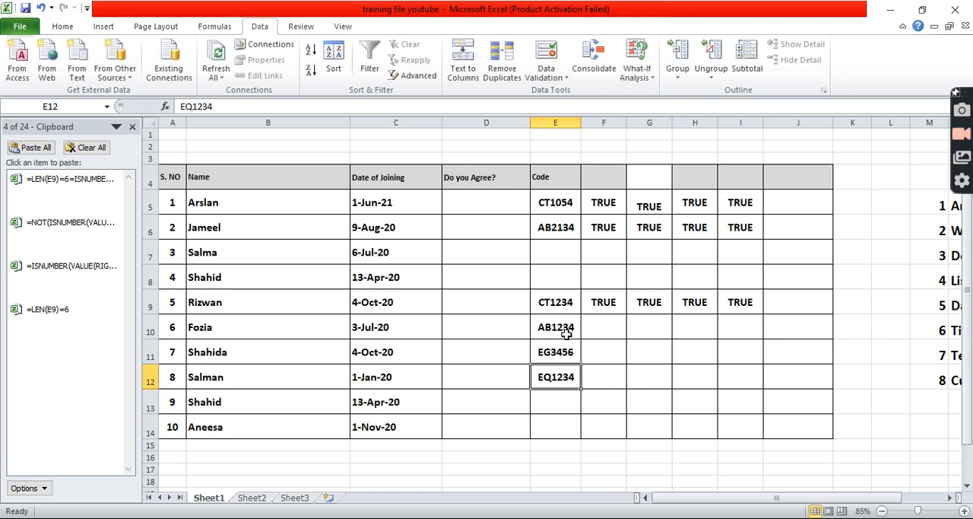
pyautogui.write('E')
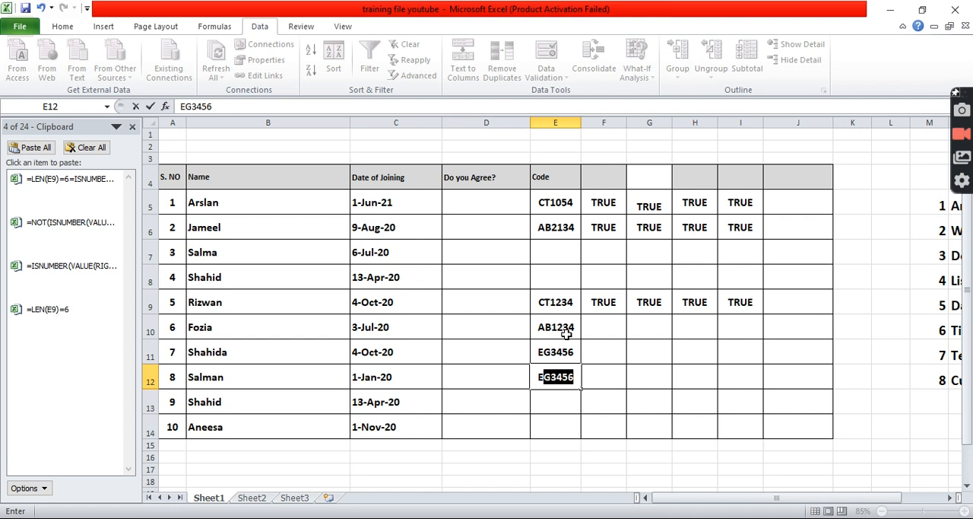
pyautogui.write('43643')
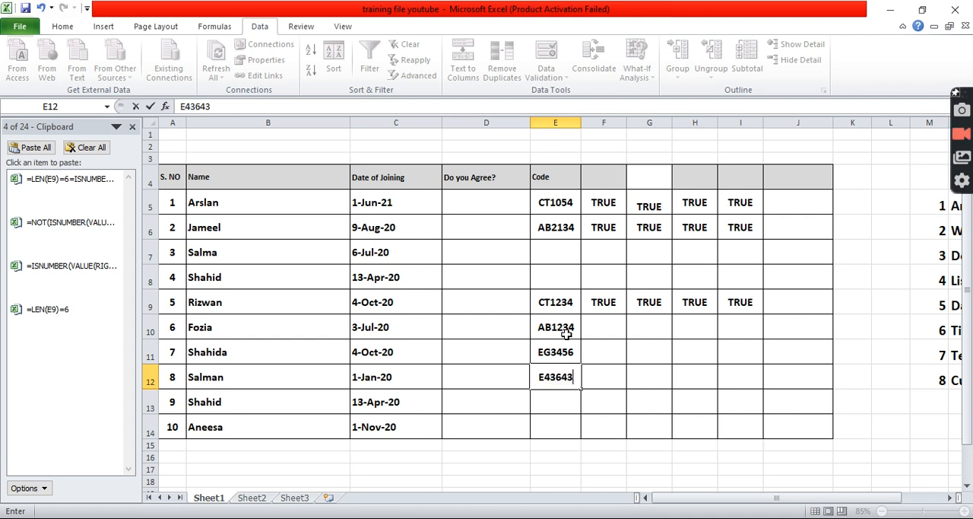
pyautogui.press('Return')
pyautogui.press('Up')
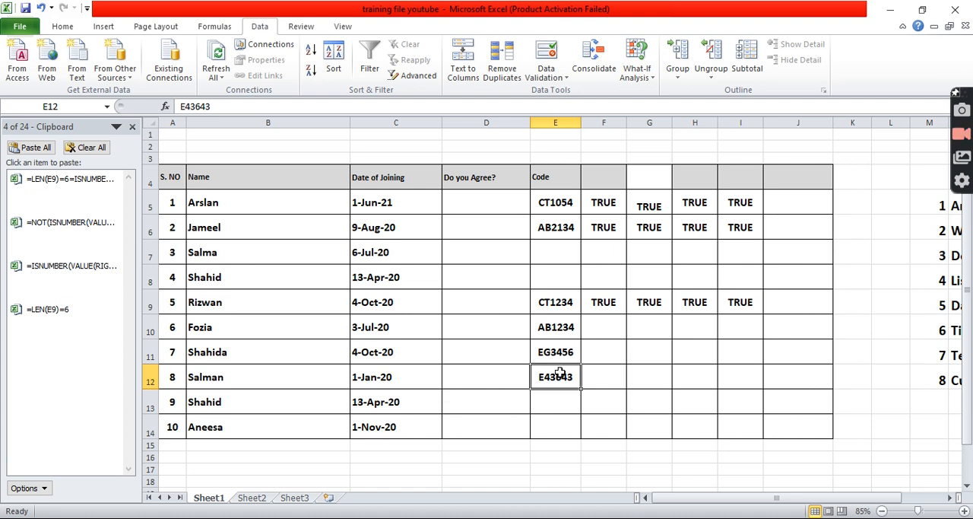
# Clear cell E12, refill it from the cell above, and overwrite it with the code BD3454.
pyautogui.press('Delete')
pyautogui.hotkey('ctrl', 'd')
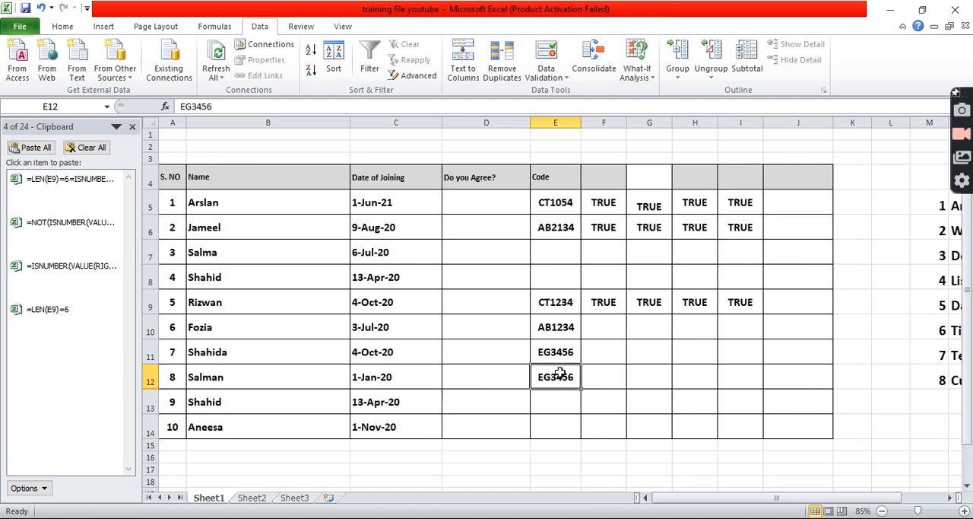
pyautogui.write('BD')
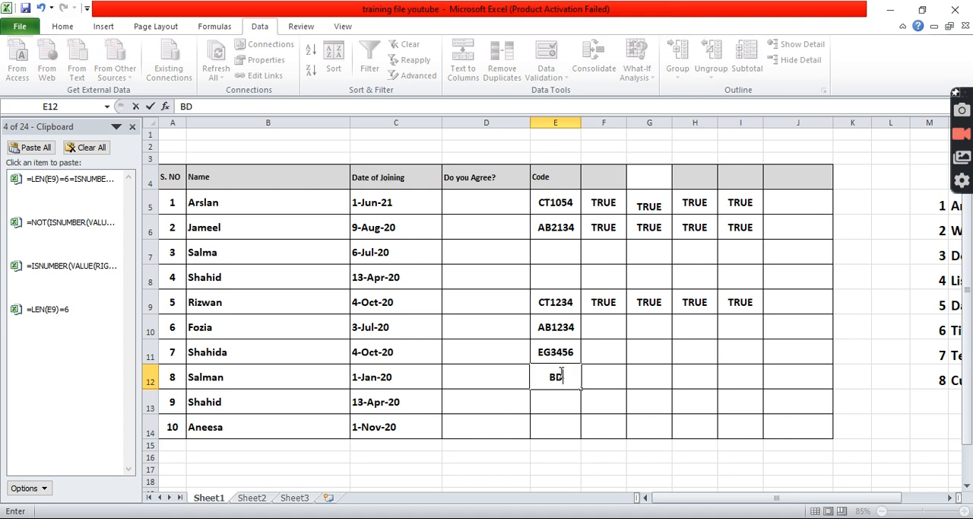
pyautogui.write('3454')
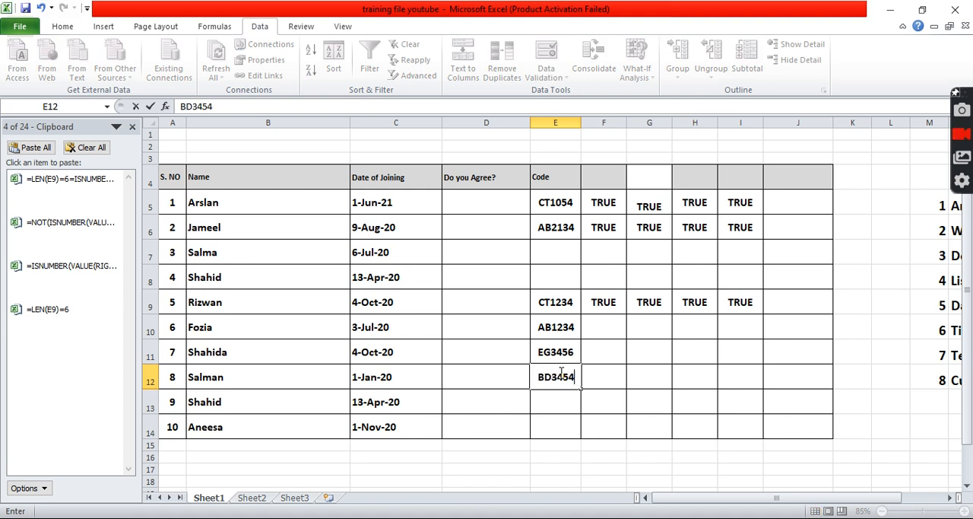
pyautogui.press('Return')
# Try to replace the code in cell E12 with the seven-character code GD34543.
pyautogui.click(559, 372)
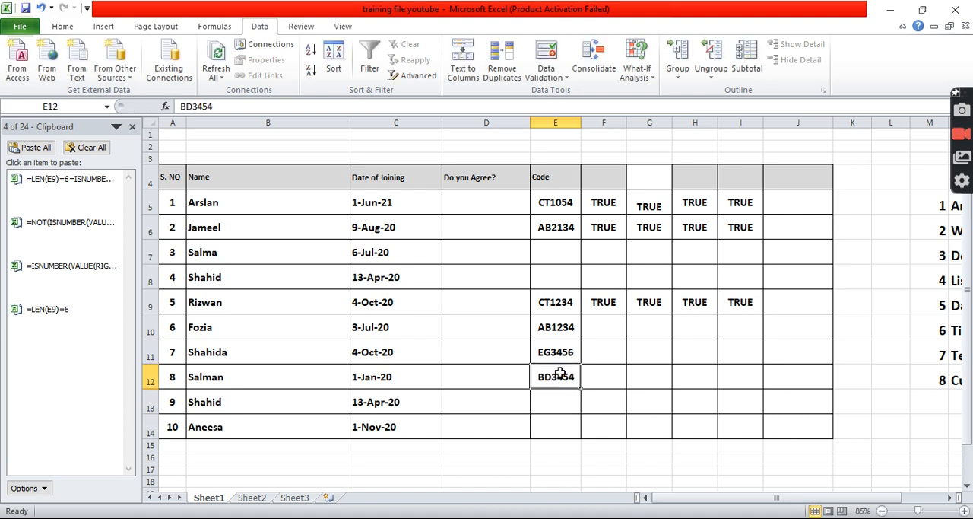
pyautogui.write('GD34543')
pyautogui.press('Return')
# Try the three-letter code HBF1234 in cell E12, and retry it shortened to HBF123.
pyautogui.write('HBF1234')
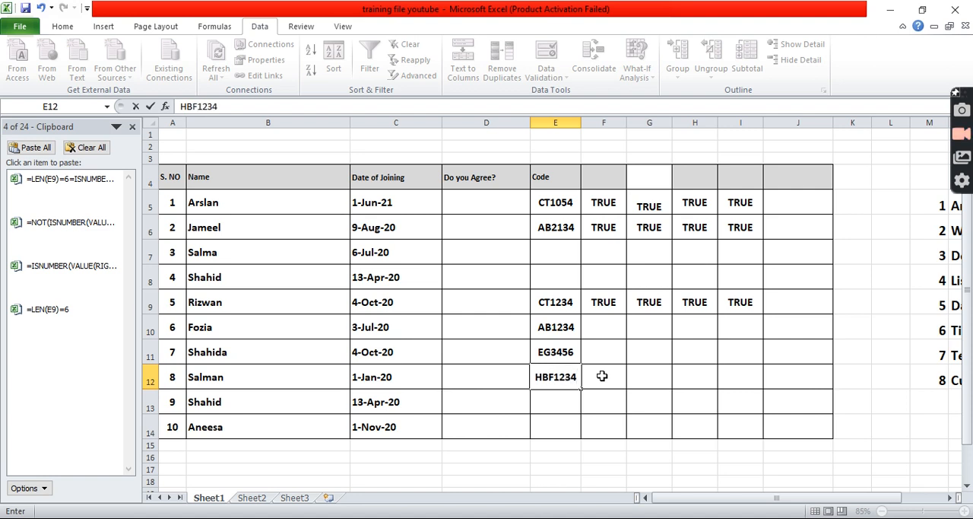
pyautogui.press('Return')
pyautogui.press('Return')
pyautogui.press('End')
pyautogui.press('BackSpace')
# Retry the entry in cell E12 with the code CB1234.
pyautogui.press('Return')
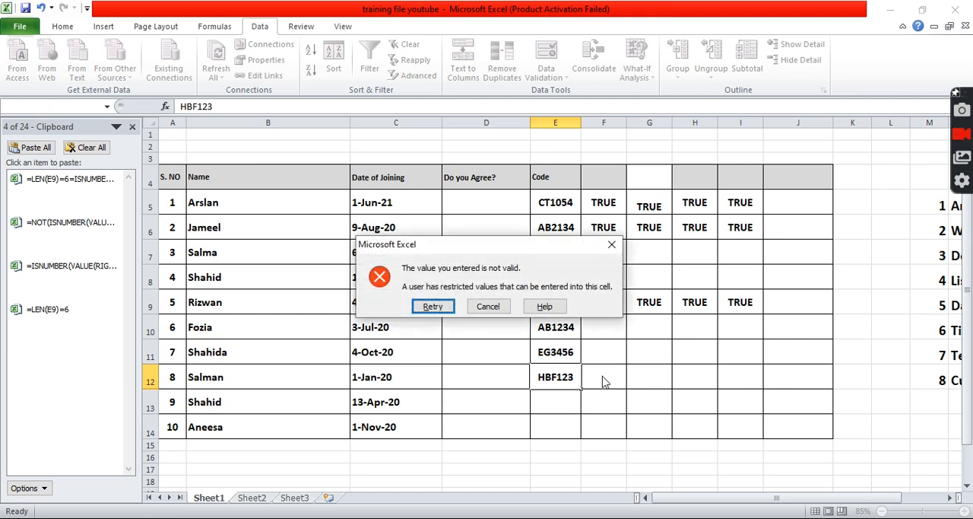
pyautogui.press('Return')
pyautogui.write('CB1234')
pyautogui.press('Return')
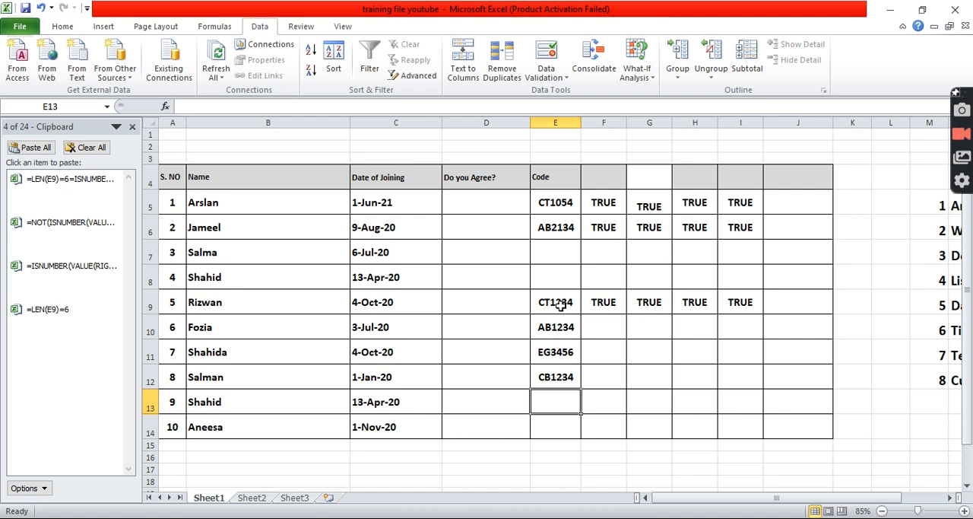
# Review the combined formula in cell I9 and the ISNUMBER formula in cell G9, and view the list of validation types beside the table.
pyautogui.click(745, 306)
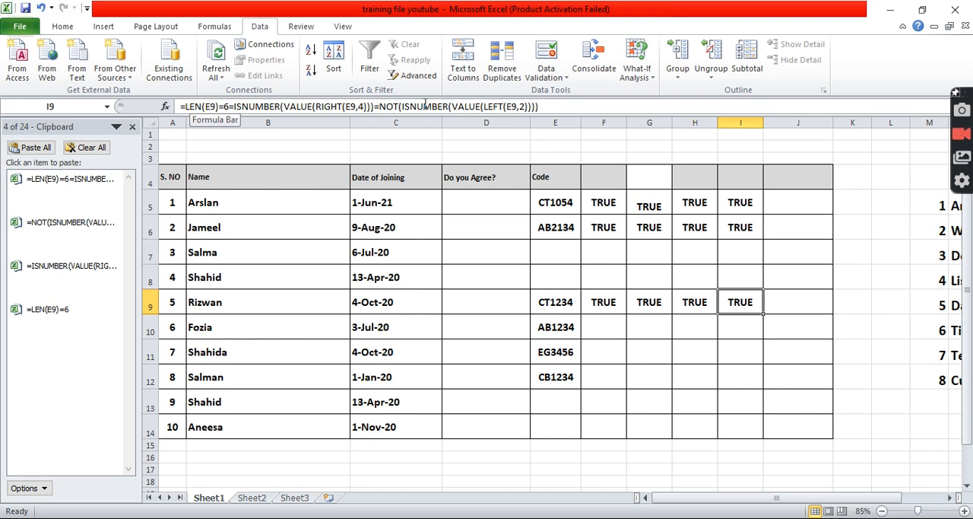
pyautogui.click(636, 308)
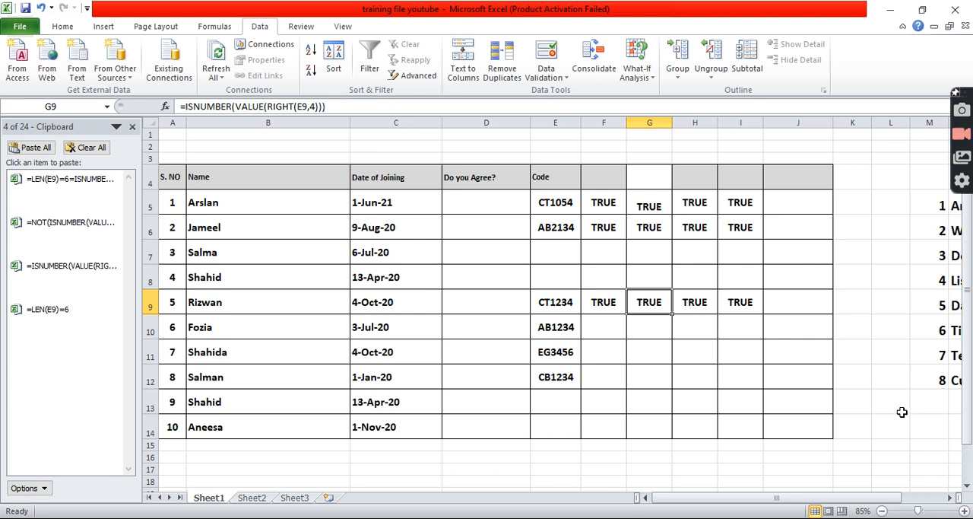
pyautogui.click(950, 497)
pyautogui.click(952, 507)
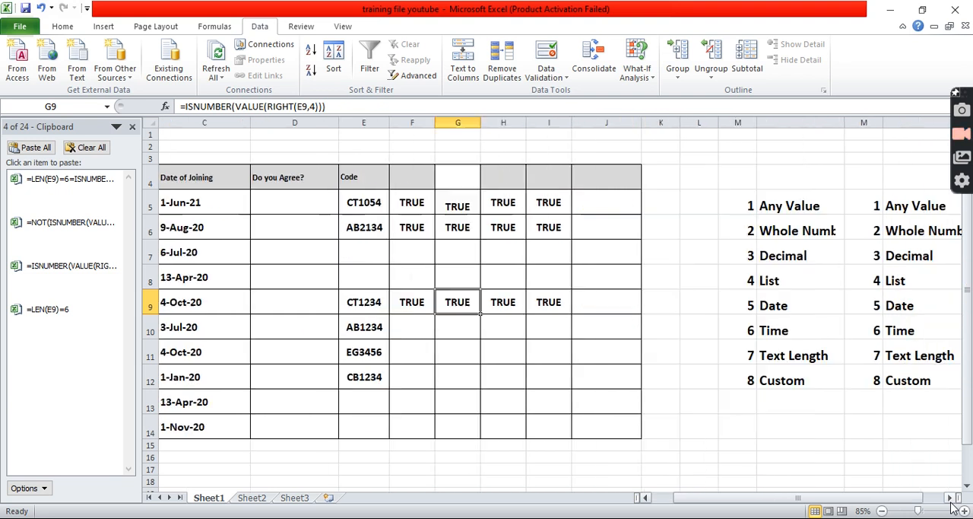